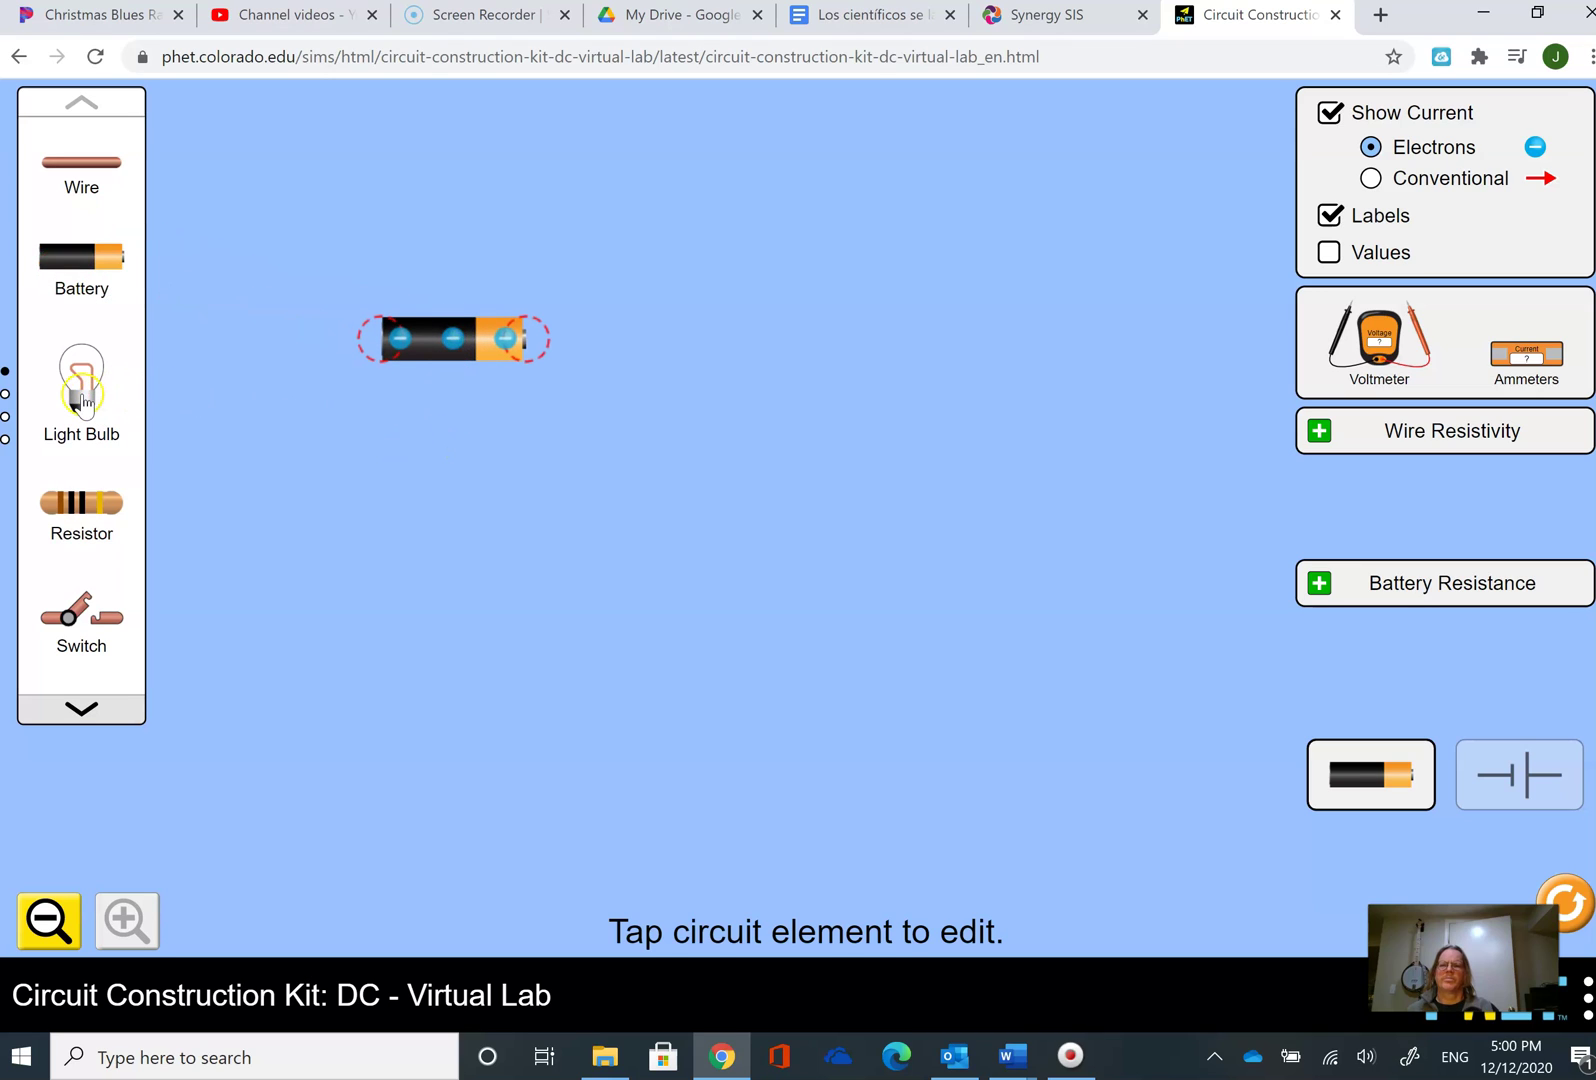
Add a light bulb, detach it from the battery's orange end and connect its side contact to the battery's black end
{"action": "left_click_drag", "start_coordinate": [82, 400], "coordinate": [550, 327]}
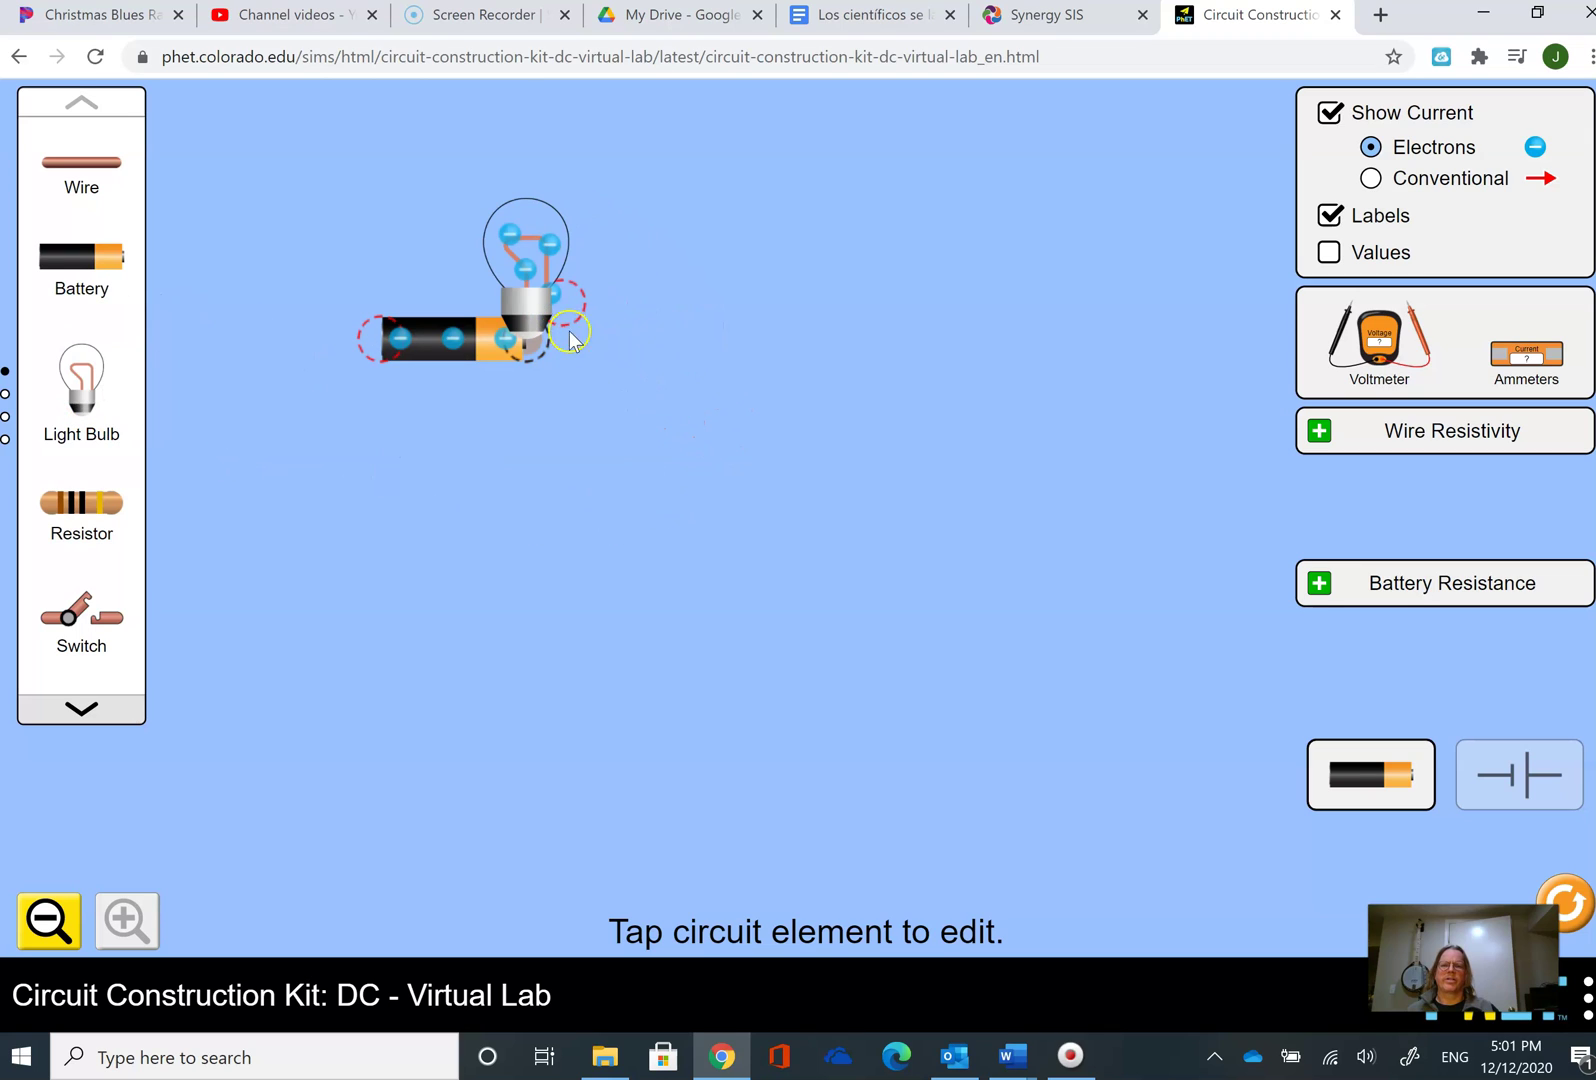
{"action": "left_click_drag", "start_coordinate": [540, 240], "coordinate": [608, 260]}
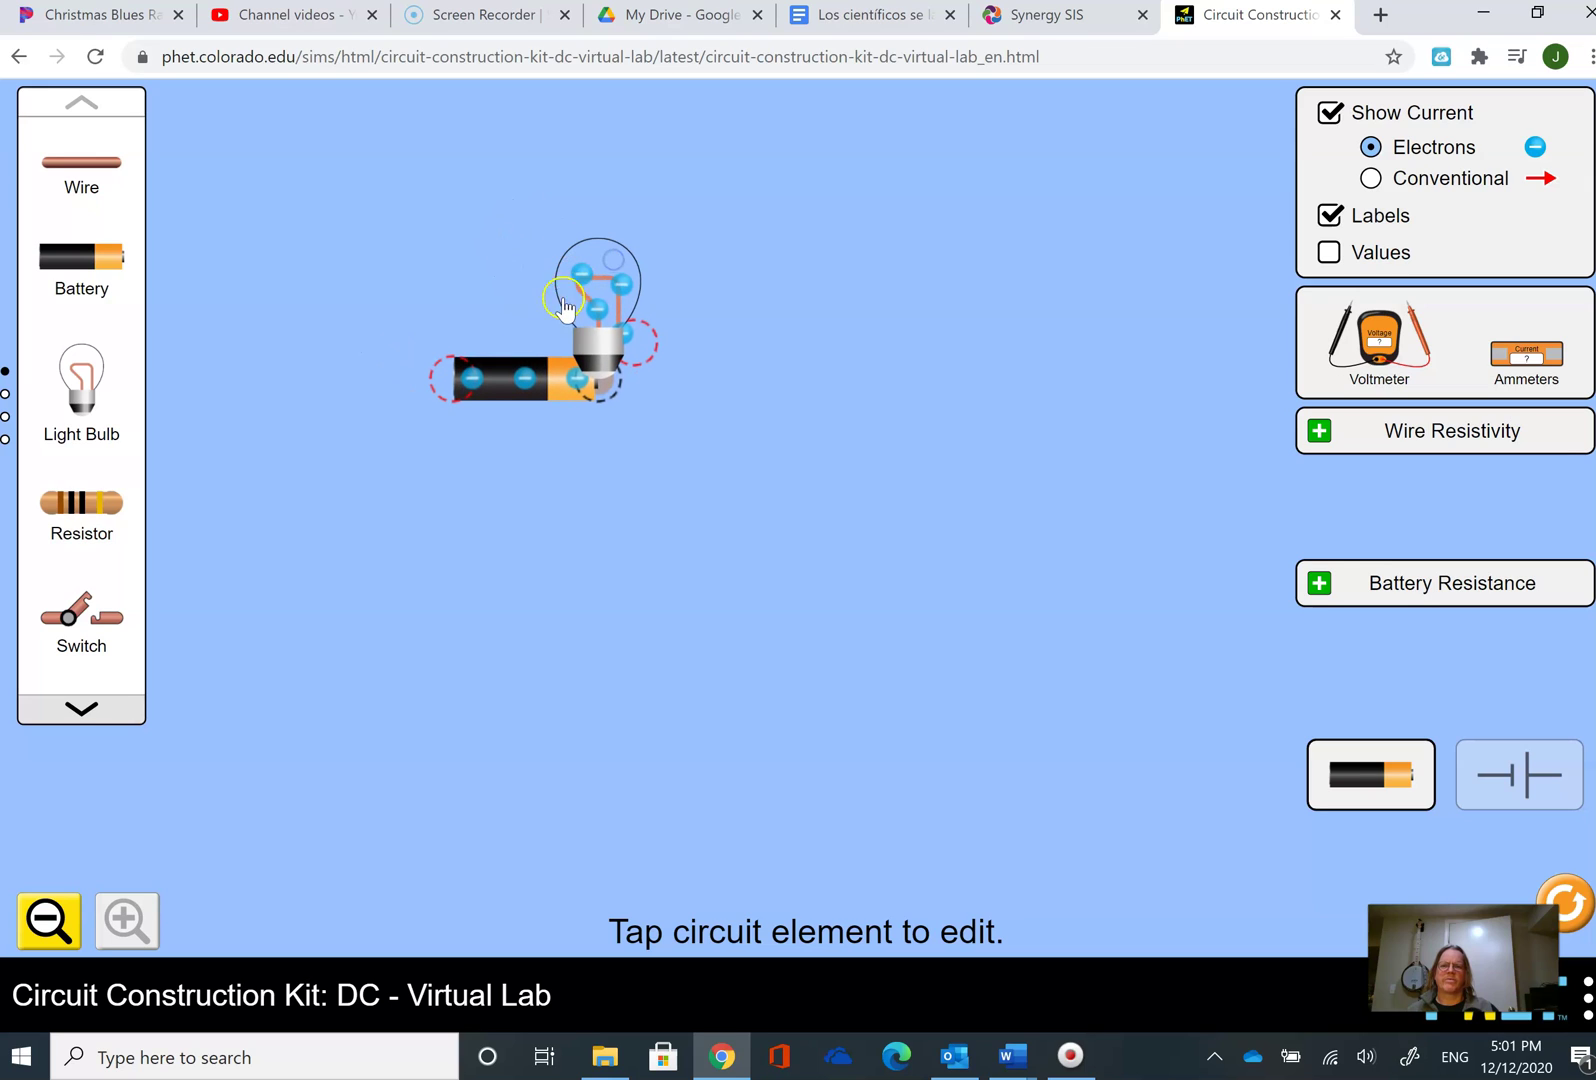
{"action": "left_click", "coordinate": [581, 385]}
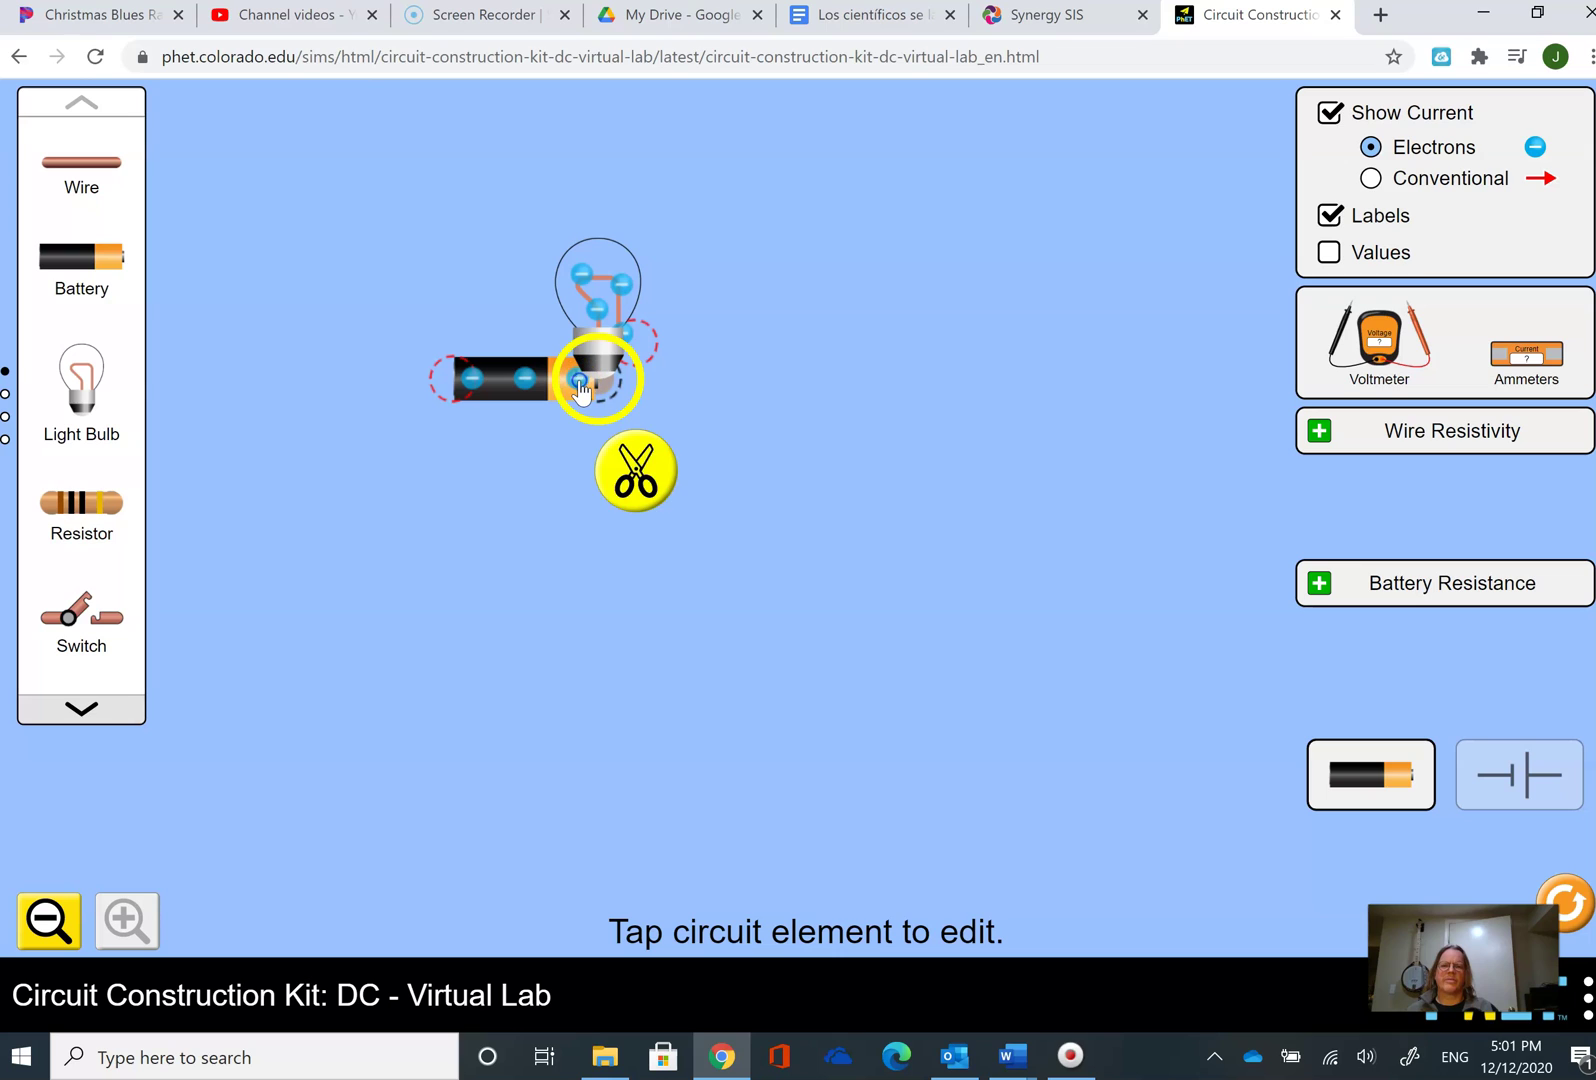
{"action": "left_click", "coordinate": [625, 468]}
{"action": "left_click_drag", "start_coordinate": [622, 325], "coordinate": [345, 410]}
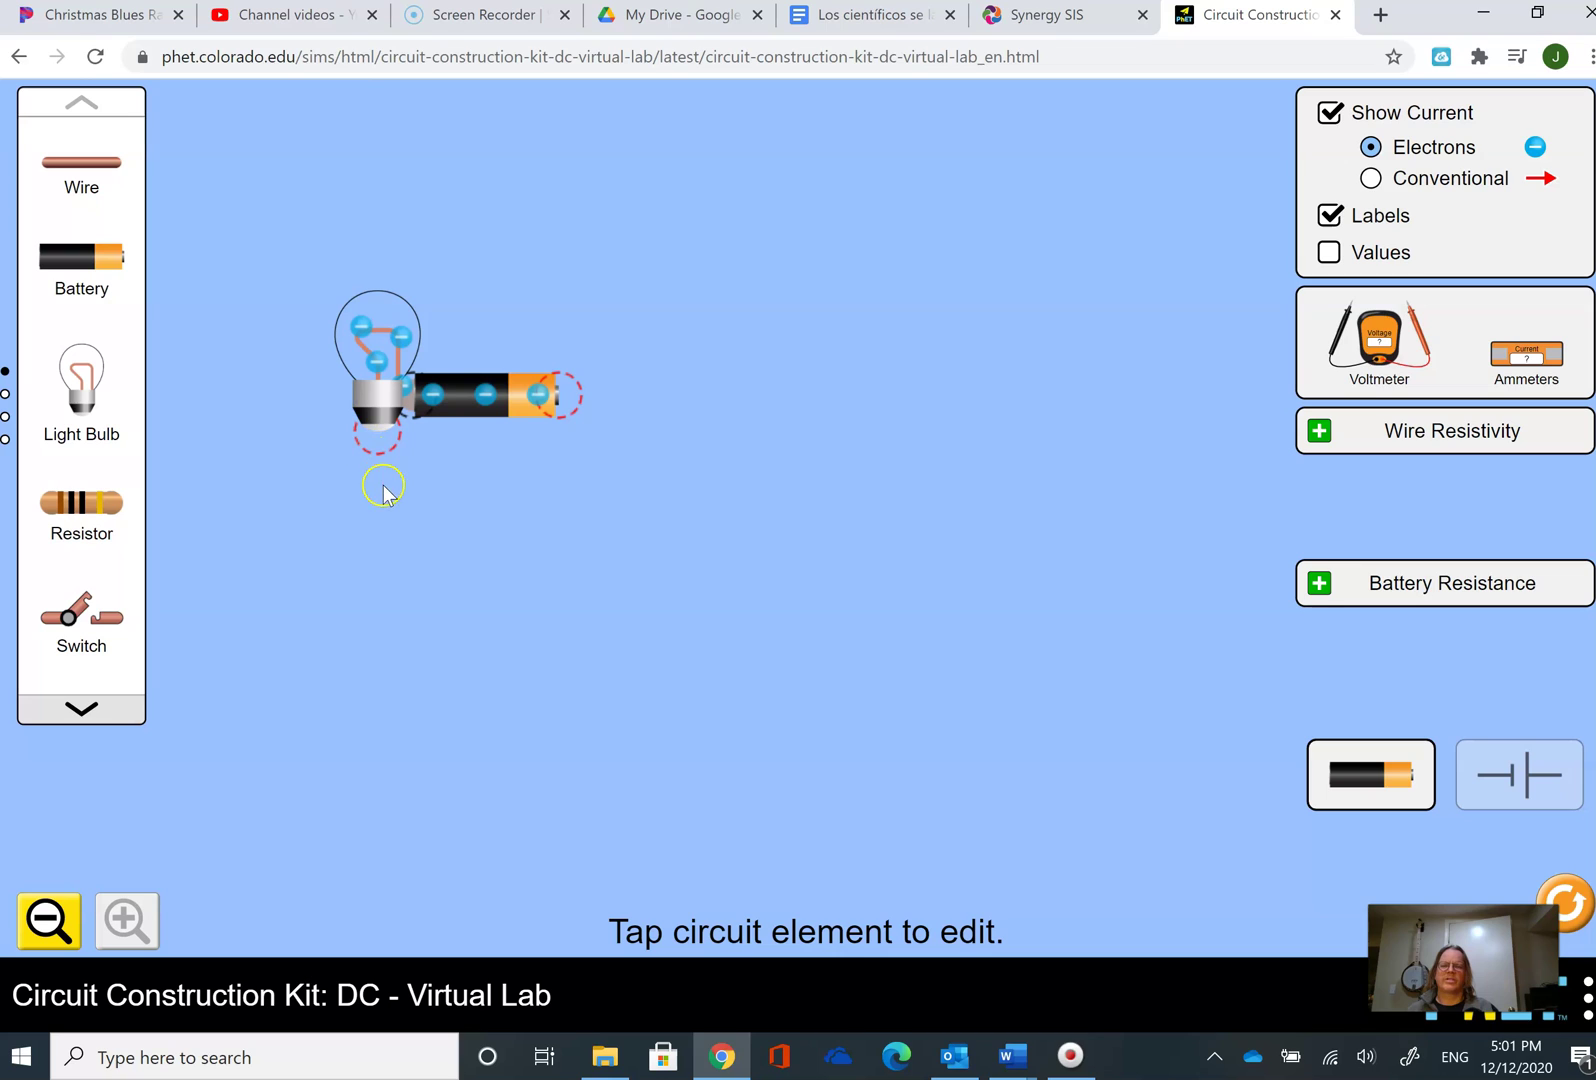
Complete the loop with a wire from the bulb's base and a closed switch connecting it to the battery's orange end
{"action": "left_click_drag", "start_coordinate": [92, 175], "coordinate": [519, 499]}
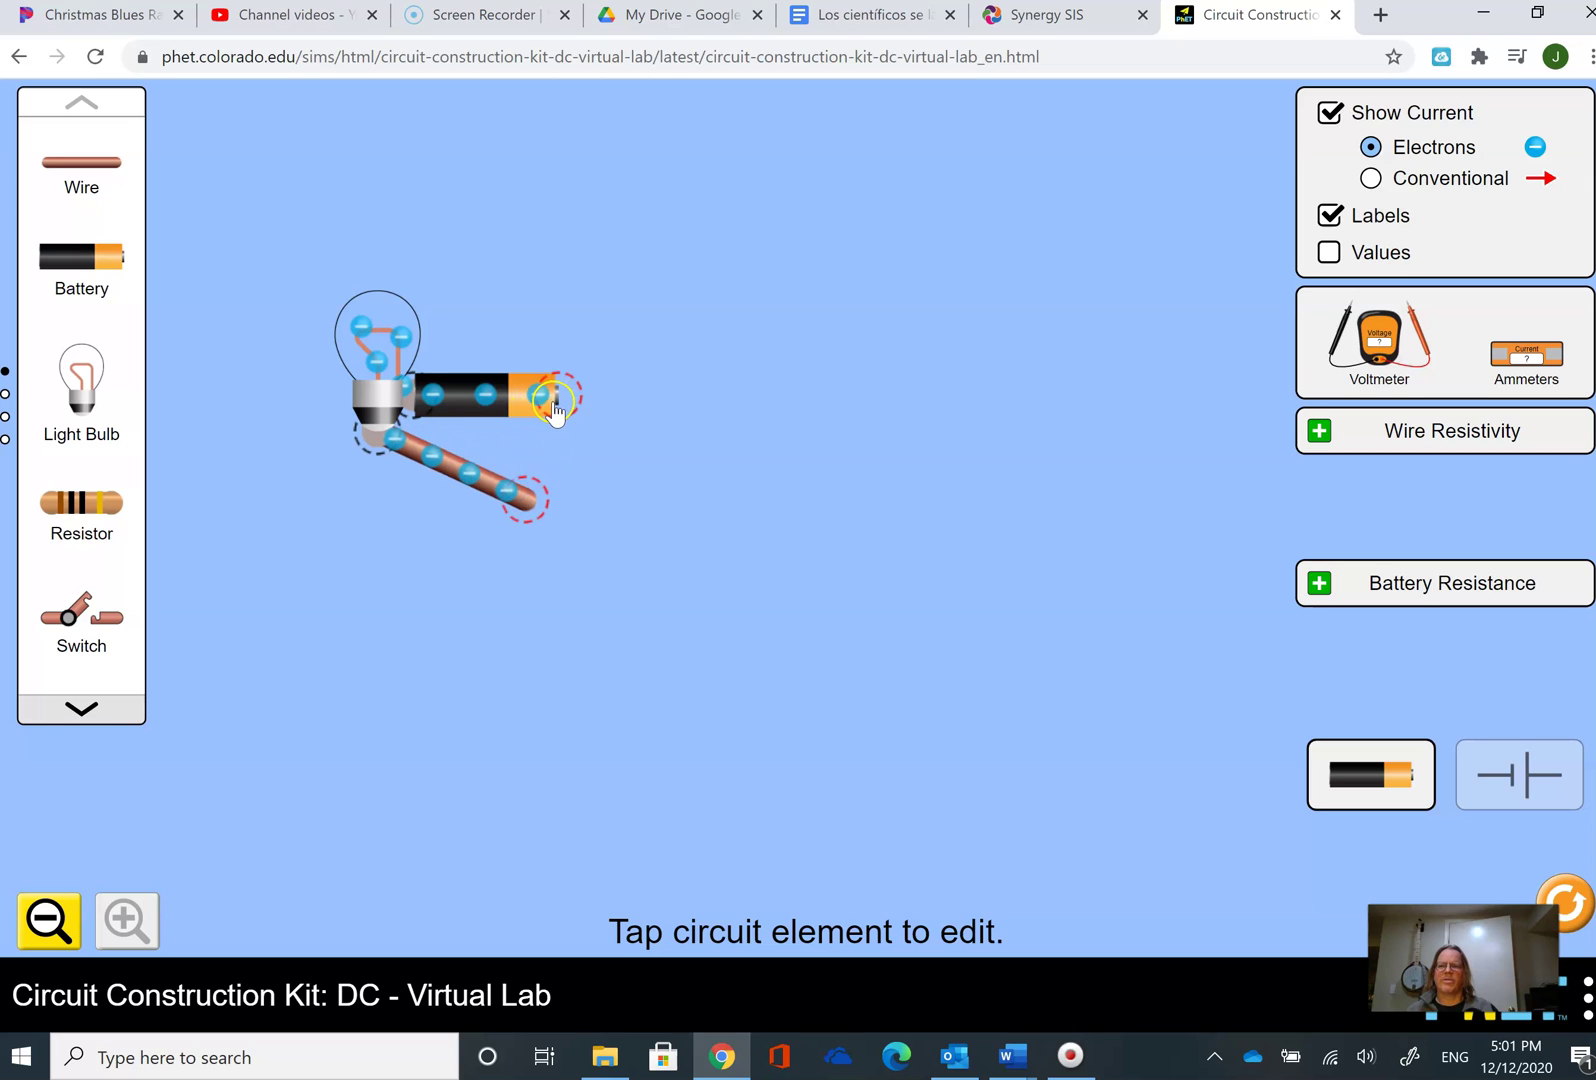
{"action": "left_click_drag", "start_coordinate": [81, 612], "coordinate": [560, 494]}
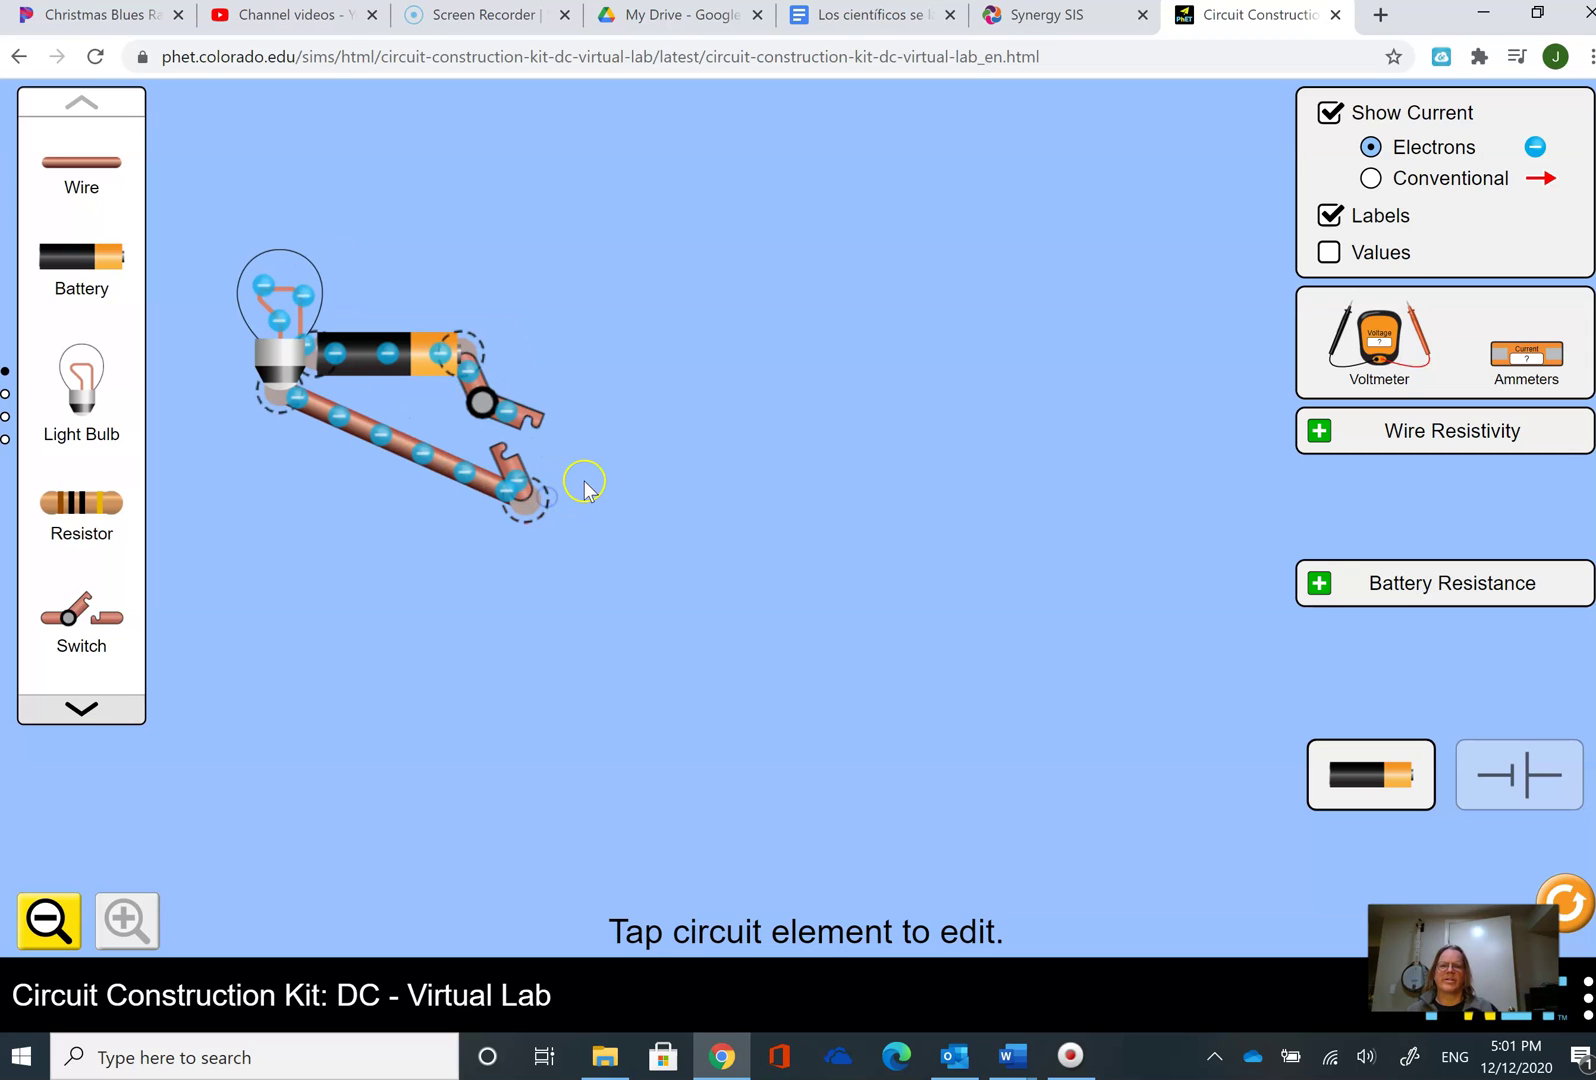
{"action": "left_click_drag", "start_coordinate": [540, 425], "coordinate": [563, 420]}
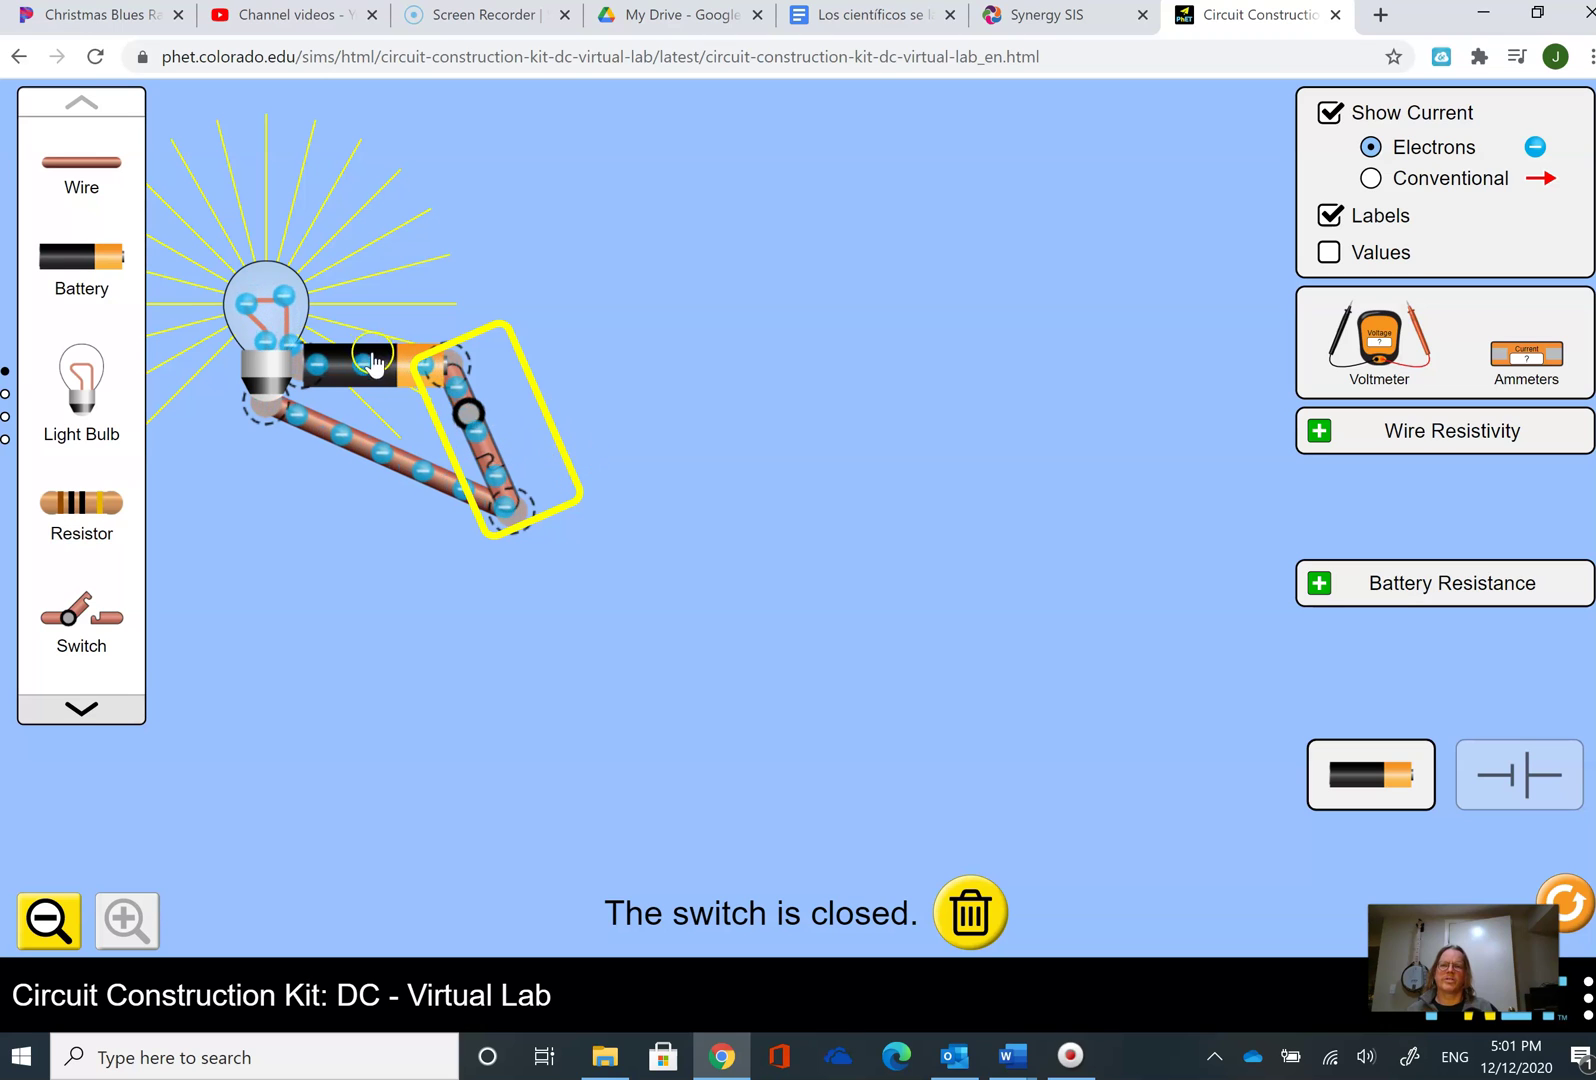
Open and reclose the switch to test the bulb, and move the whole circuit to the middle of the workspace
{"action": "left_click", "coordinate": [494, 455]}
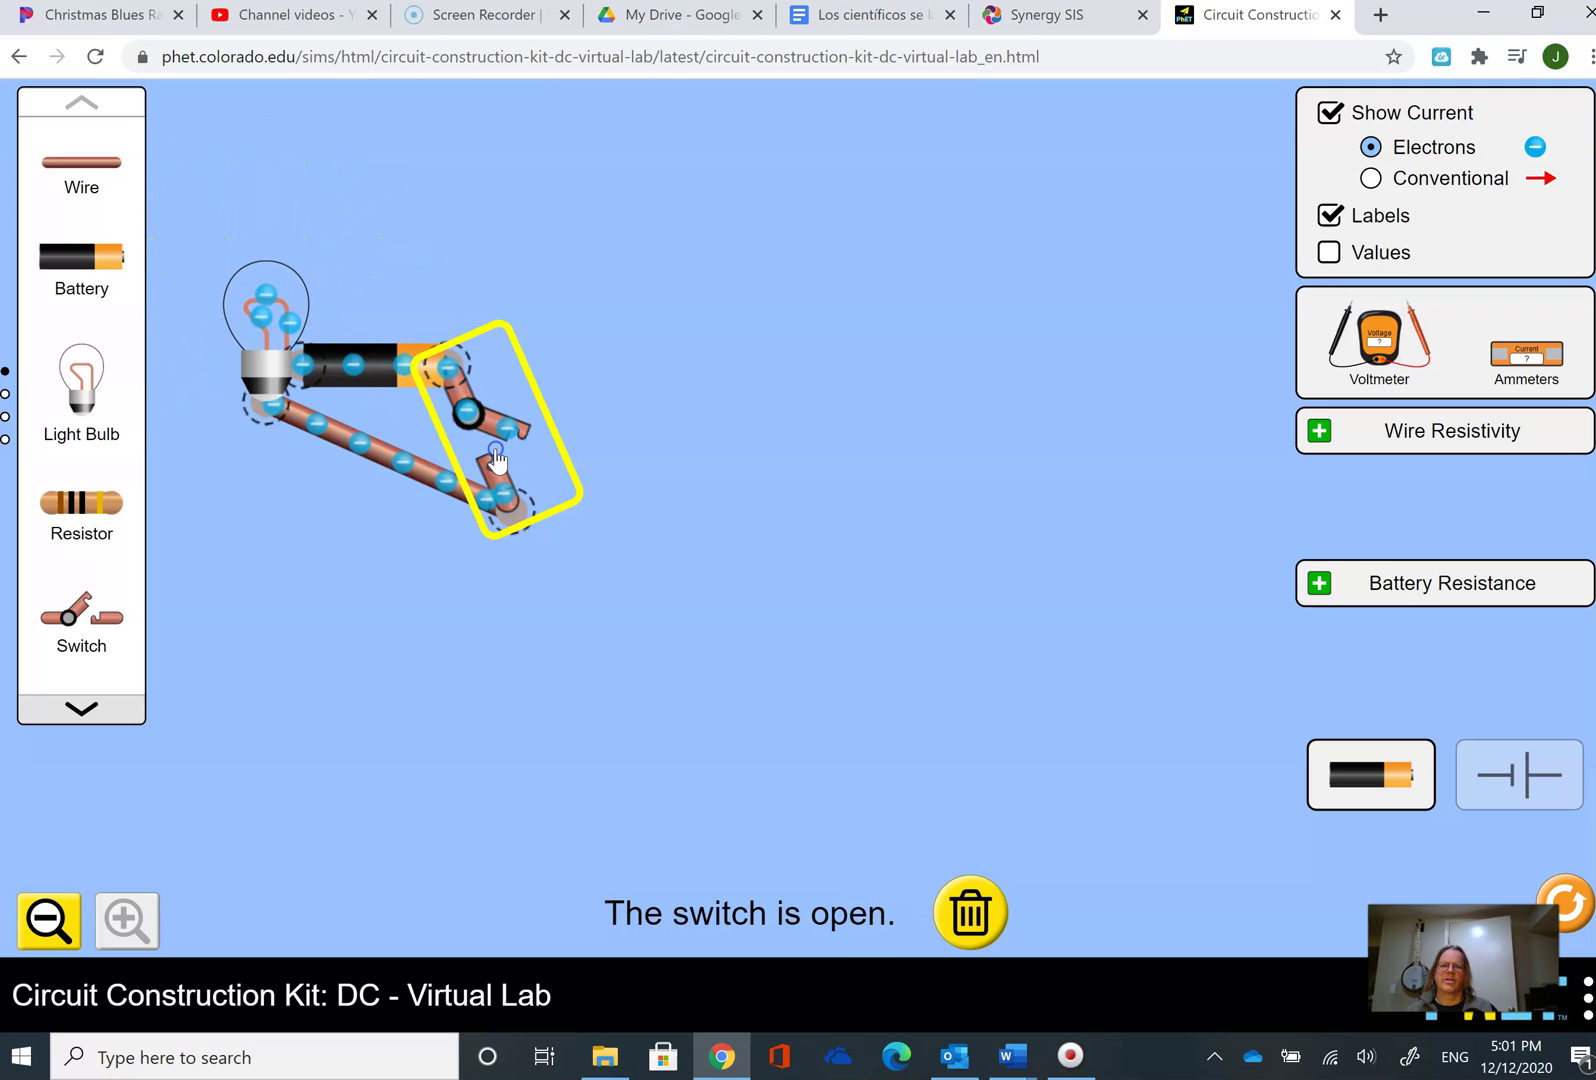
{"action": "left_click", "coordinate": [679, 553]}
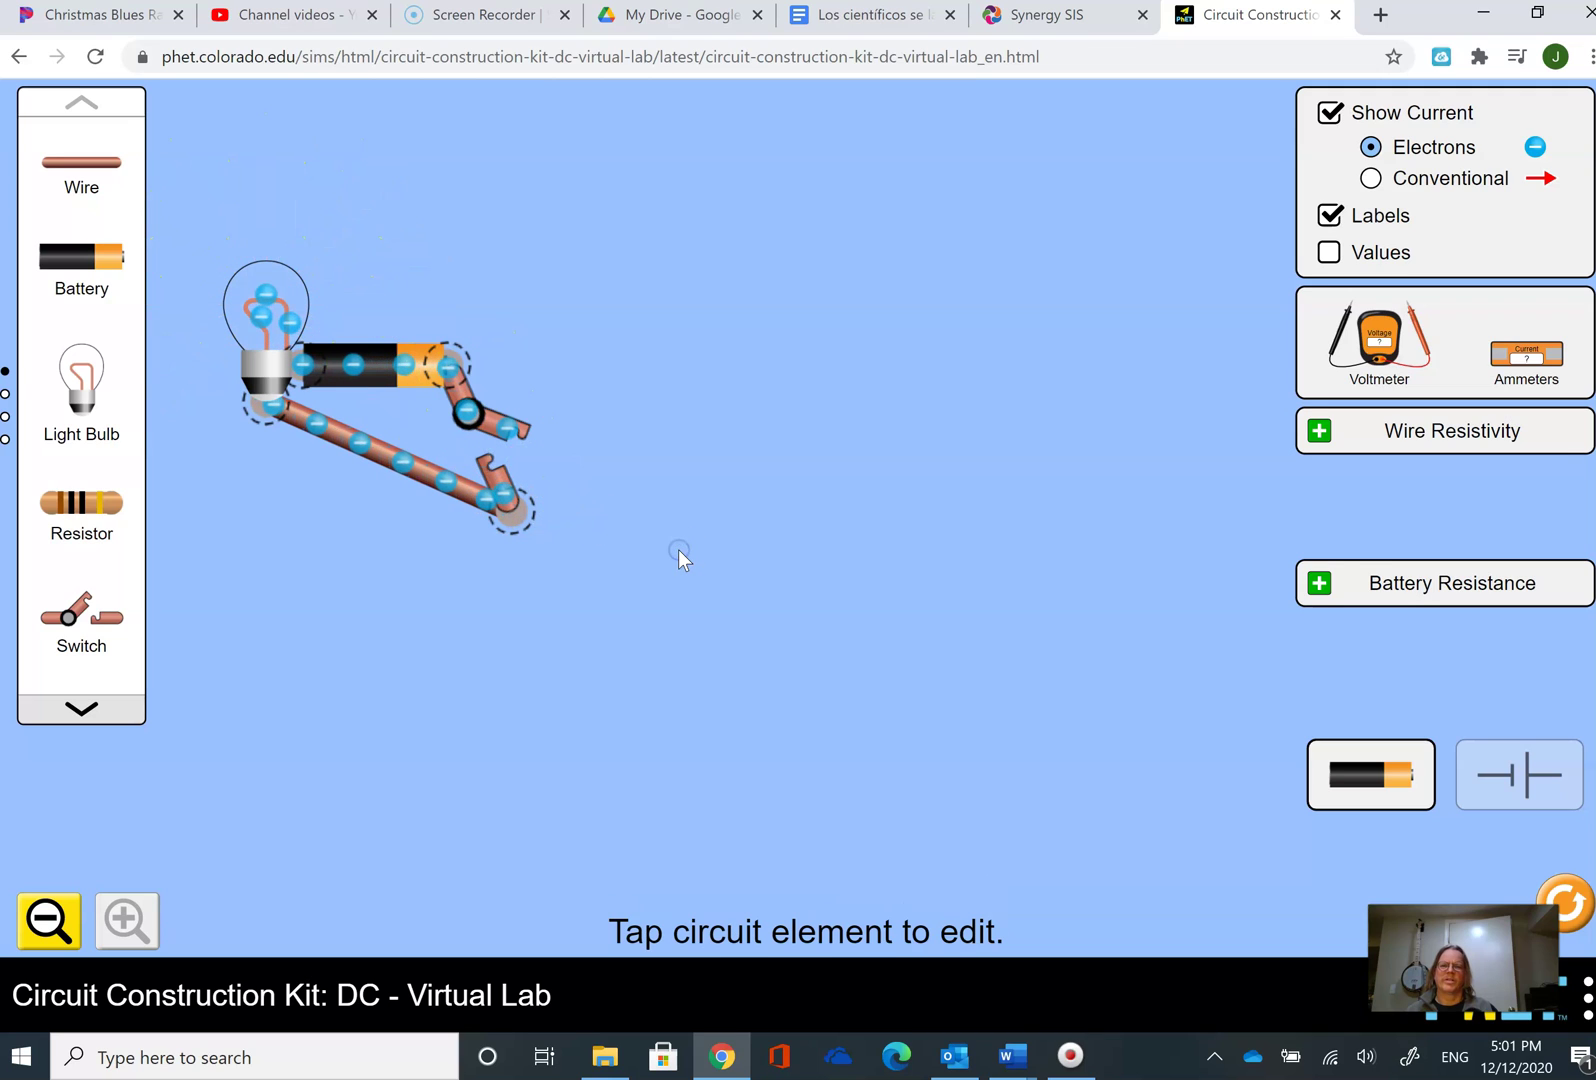
{"action": "left_click", "coordinate": [508, 428]}
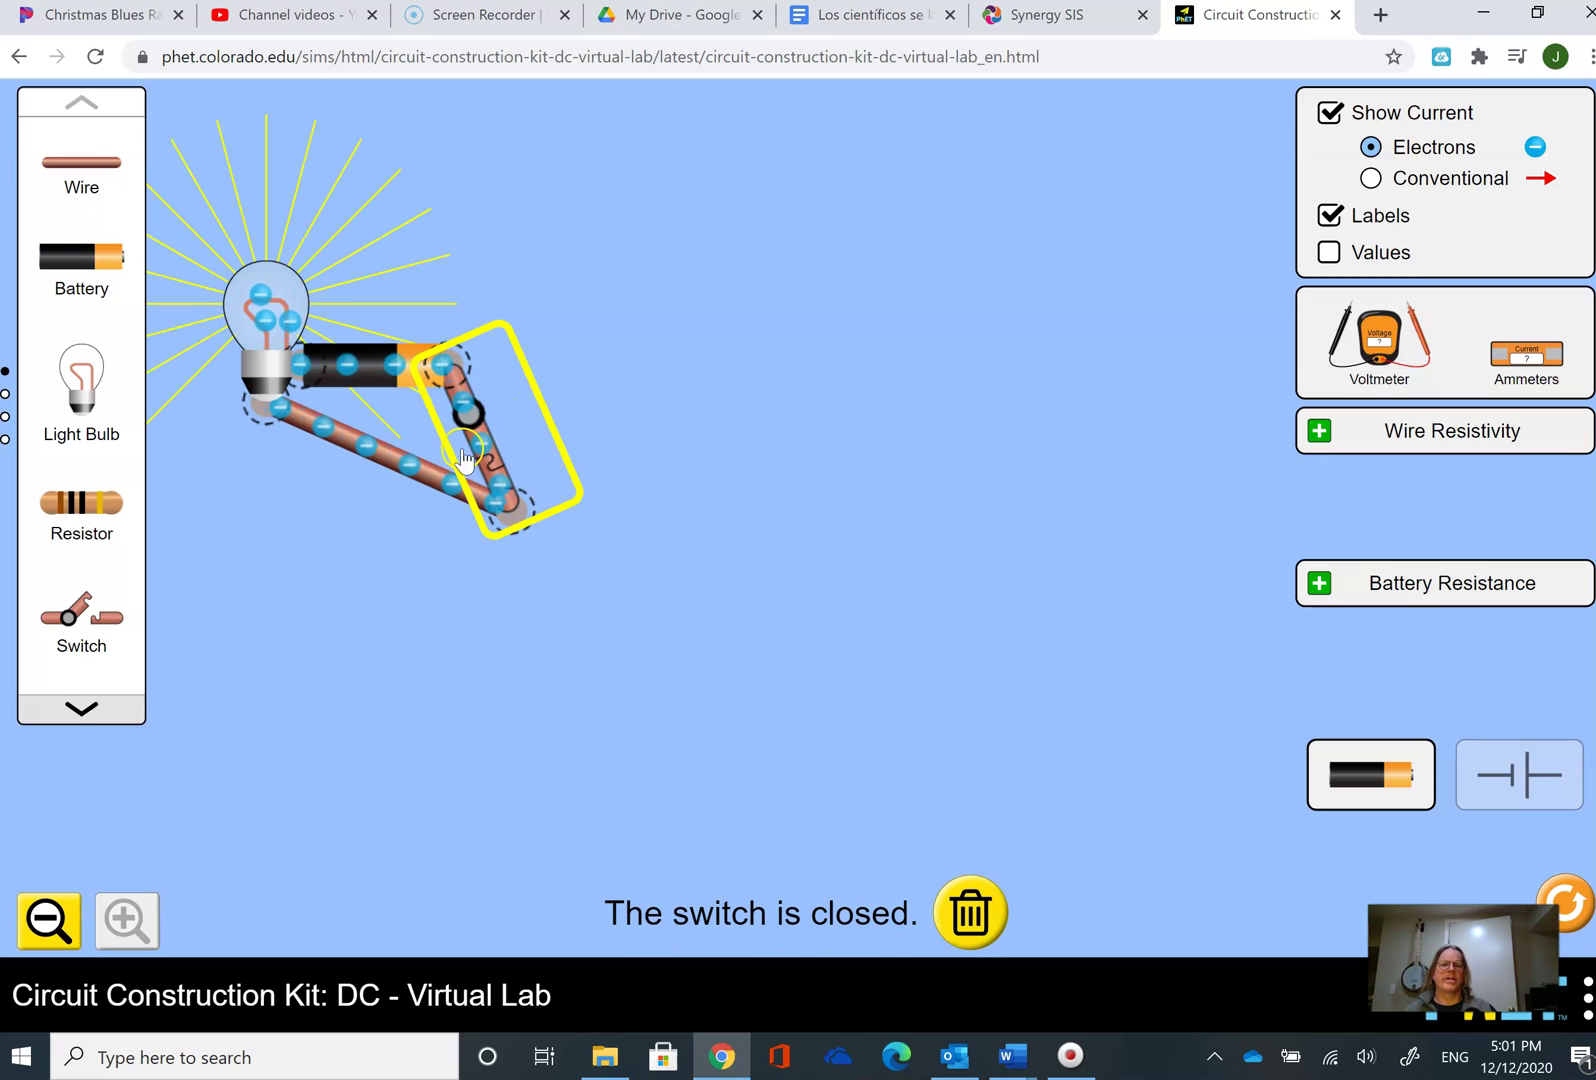
{"action": "left_click_drag", "start_coordinate": [427, 377], "coordinate": [800, 450]}
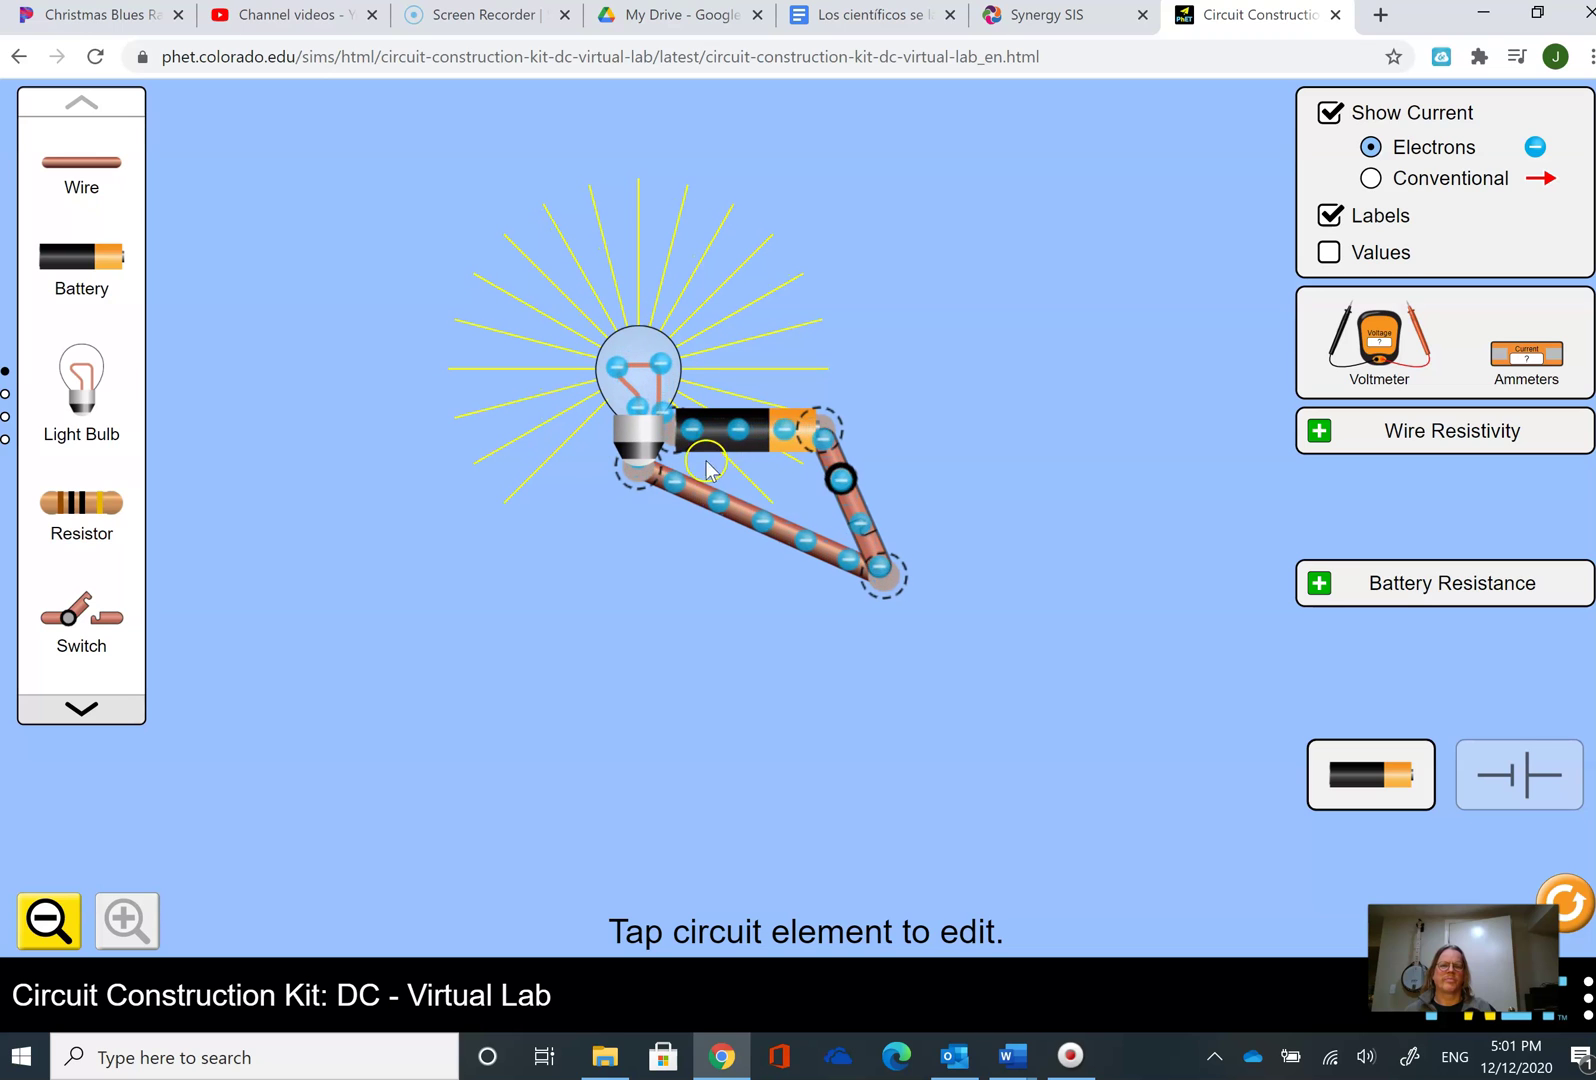
Place the voltmeter below the circuit and measure the voltage across the battery with the red probe at its orange end
{"action": "left_click_drag", "start_coordinate": [1366, 352], "coordinate": [415, 760]}
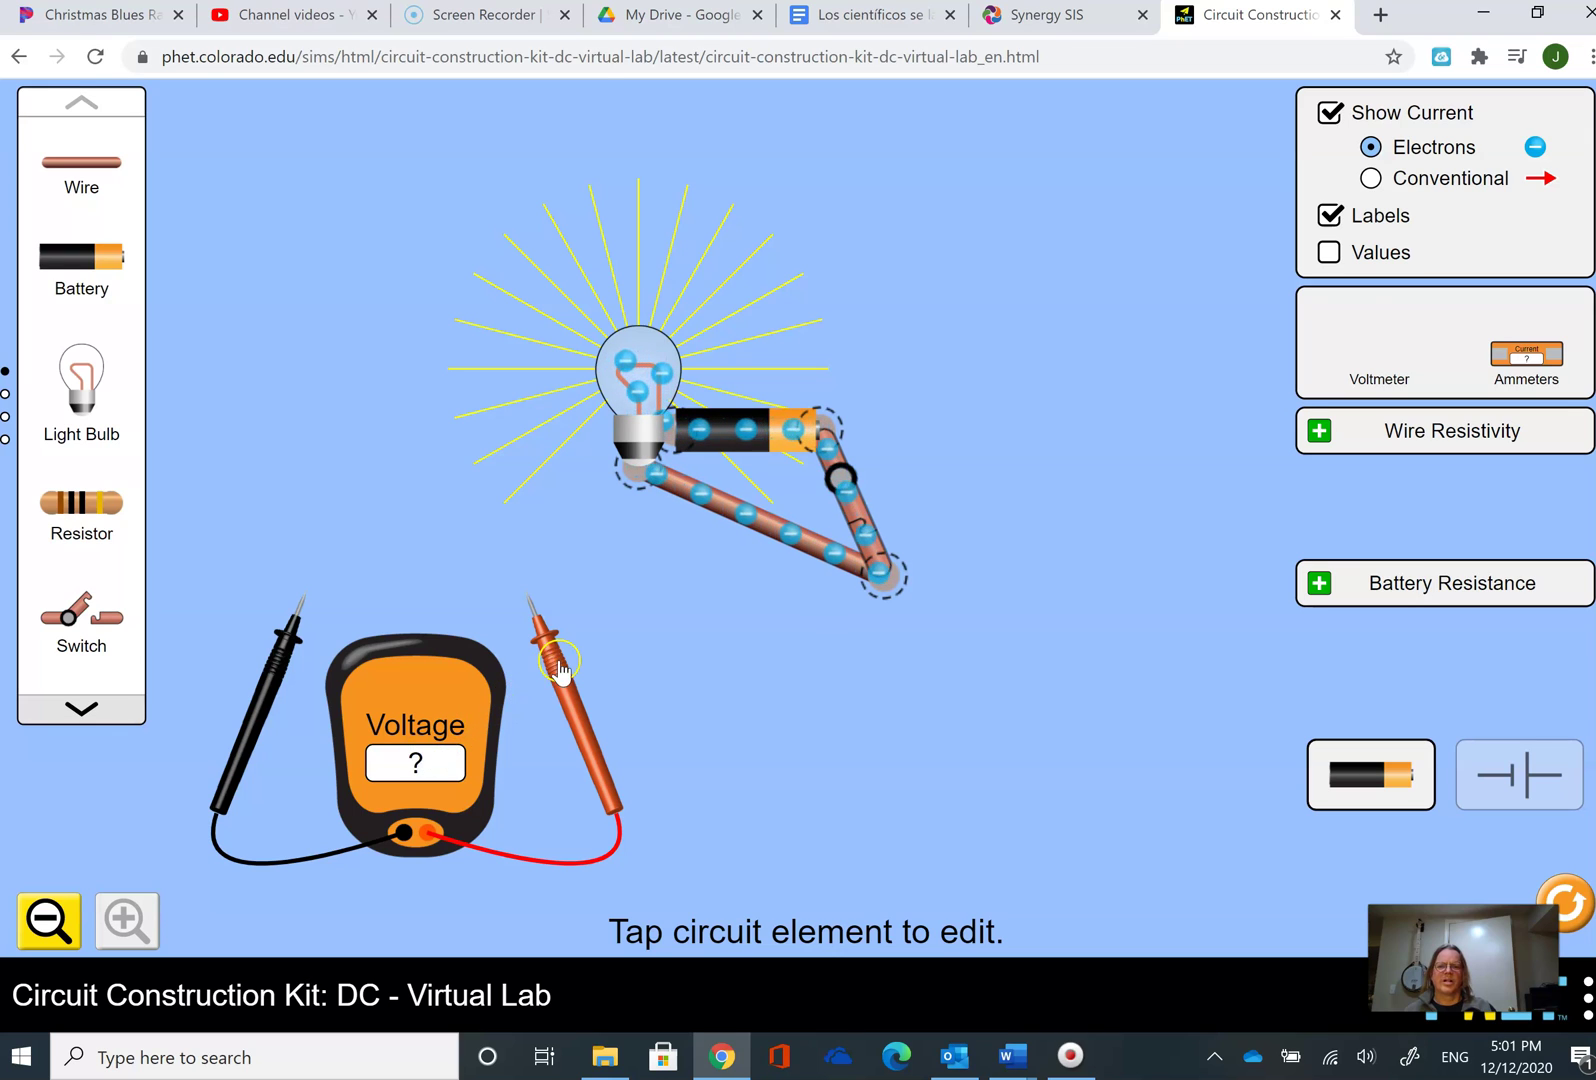
{"action": "left_click_drag", "start_coordinate": [560, 672], "coordinate": [856, 516]}
{"action": "left_click_drag", "start_coordinate": [287, 660], "coordinate": [653, 497]}
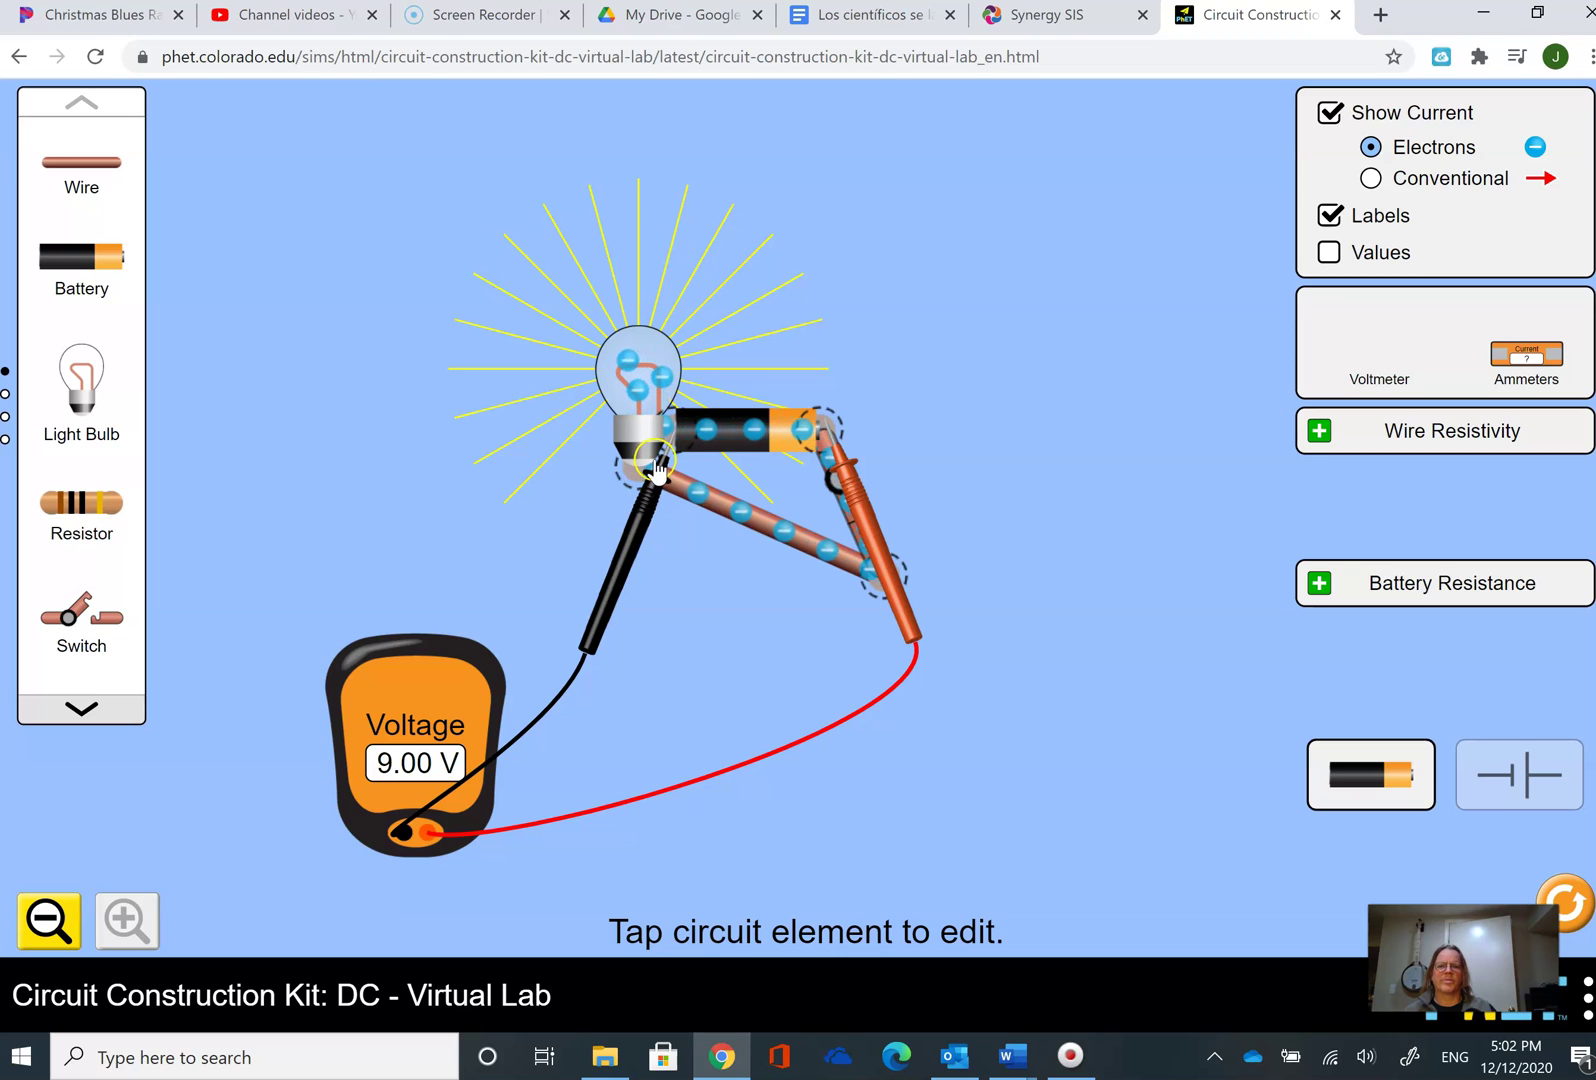
Measure the voltage along the wire from the bulb's base, and across the wire and switch together
{"action": "left_click_drag", "start_coordinate": [658, 470], "coordinate": [628, 505]}
{"action": "left_click_drag", "start_coordinate": [840, 460], "coordinate": [897, 610]}
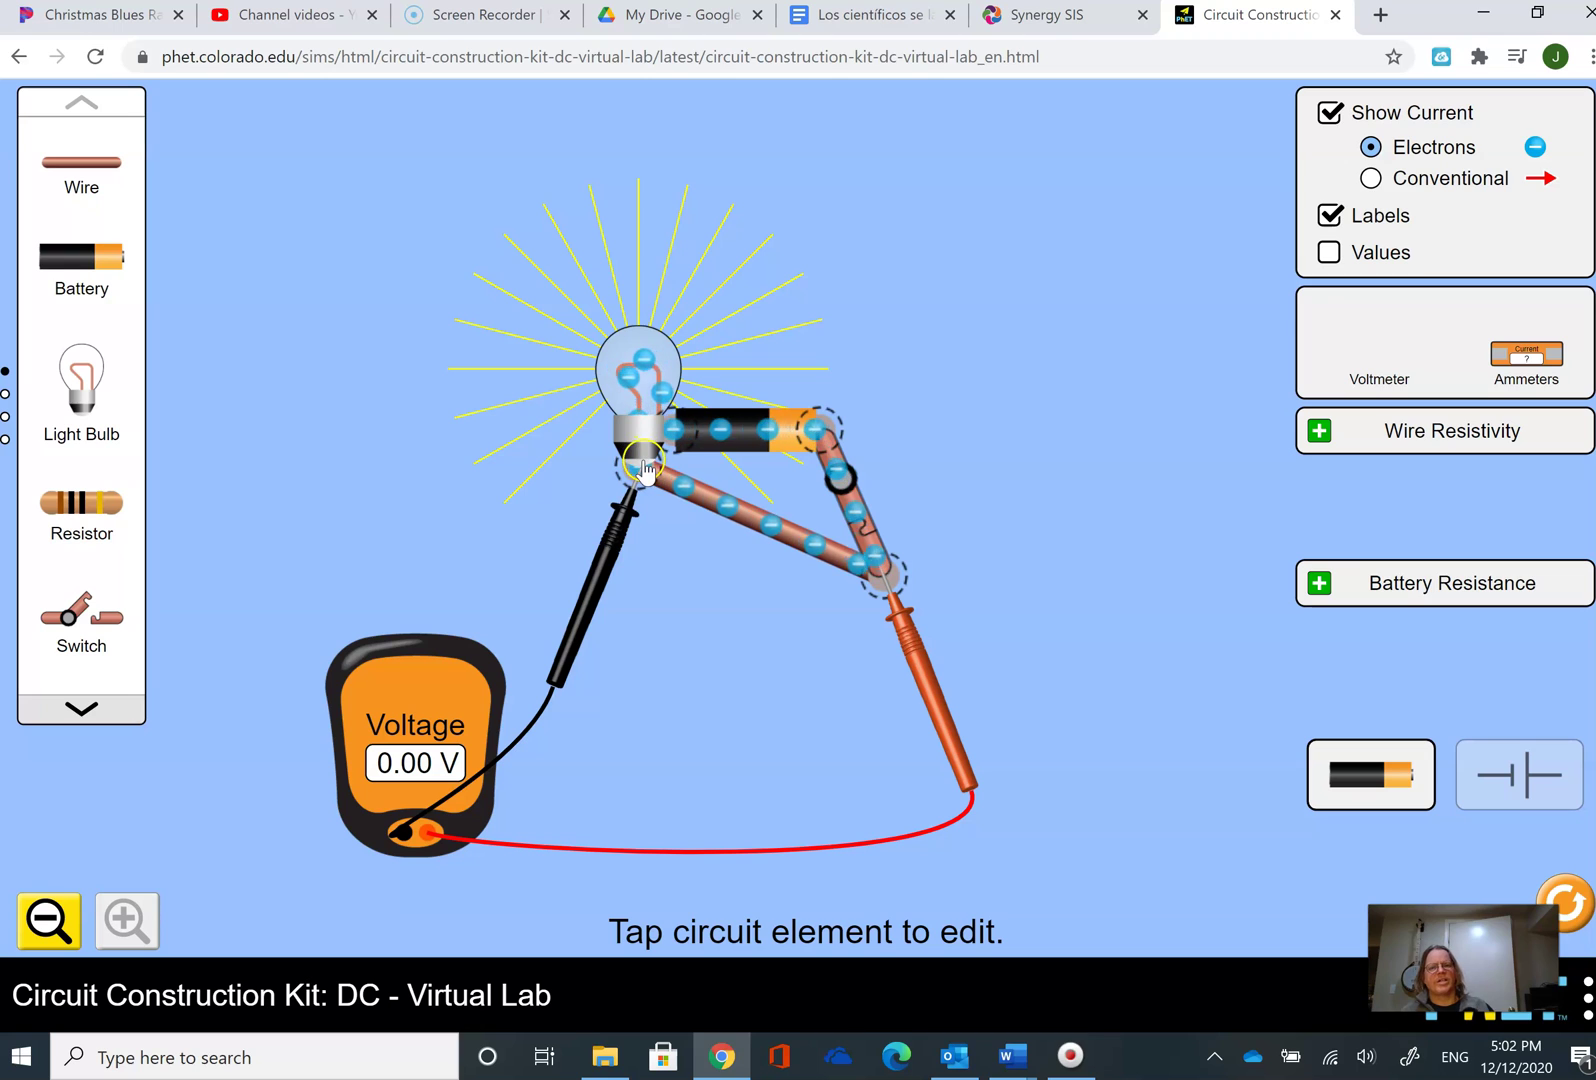
{"action": "left_click_drag", "start_coordinate": [907, 620], "coordinate": [845, 480]}
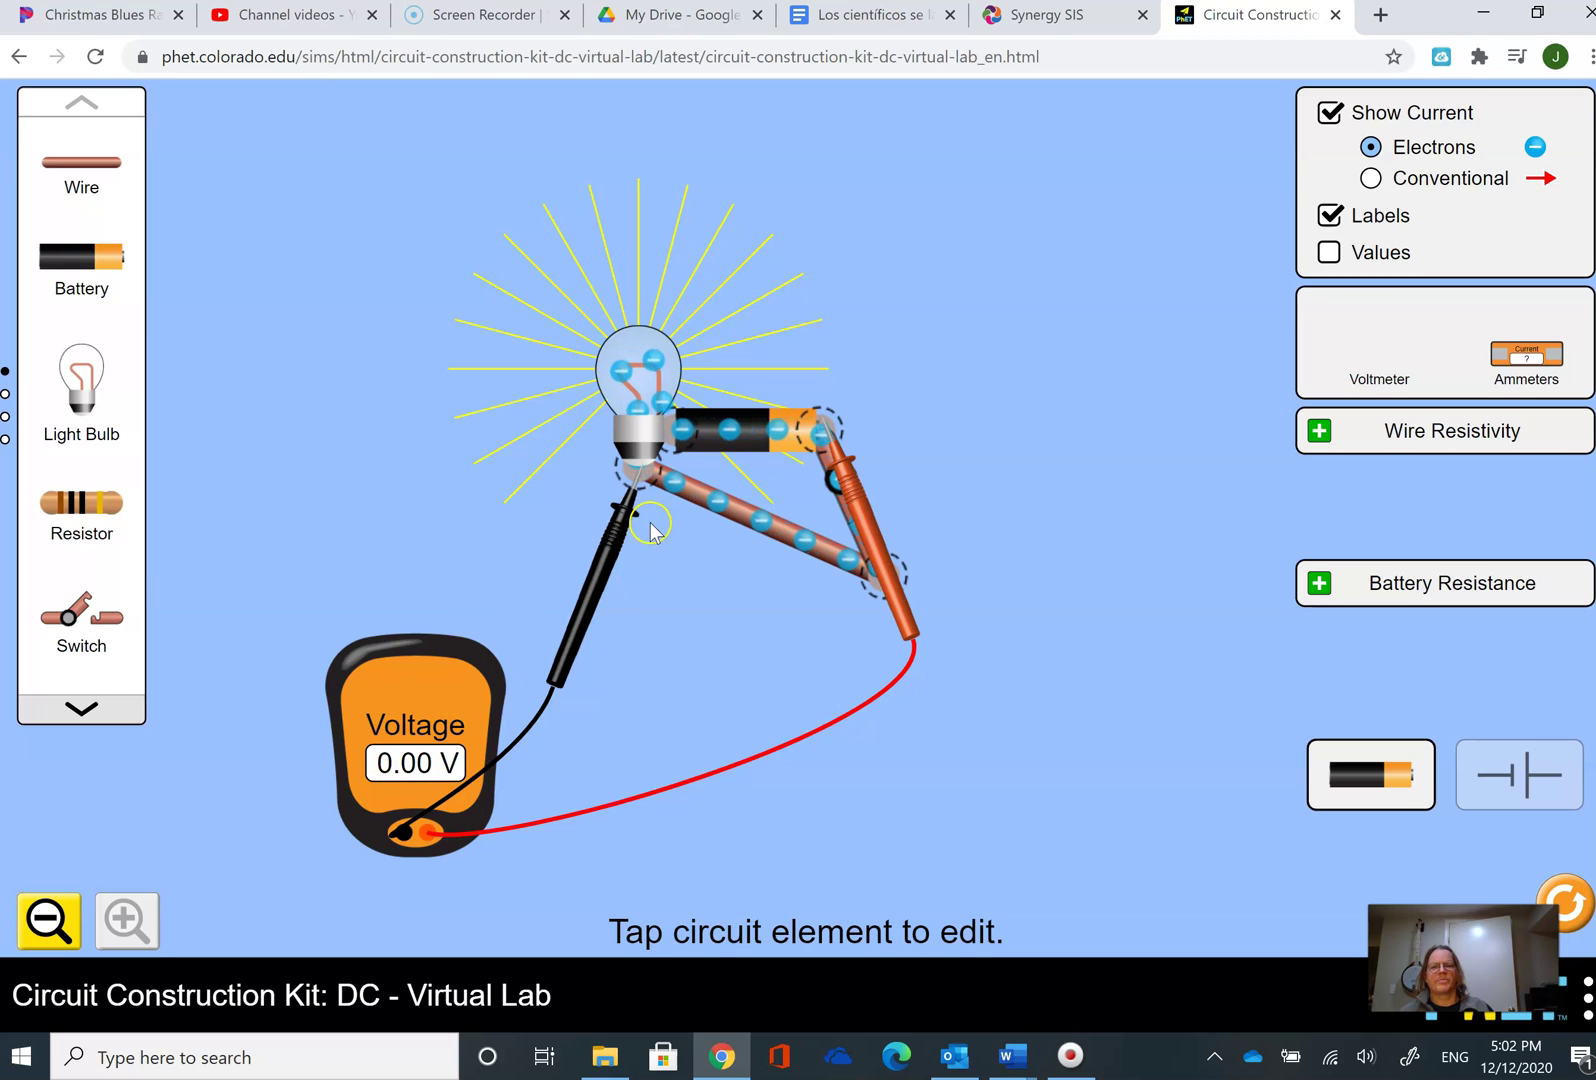
Measure the voltage across the battery again and take both voltmeter probes off the circuit
{"action": "mouse_move", "coordinate": [646, 524]}
{"action": "left_mouse_down"}
{"action": "mouse_move", "coordinate": [678, 527]}
{"action": "mouse_move", "coordinate": [660, 497]}
{"action": "left_mouse_up"}
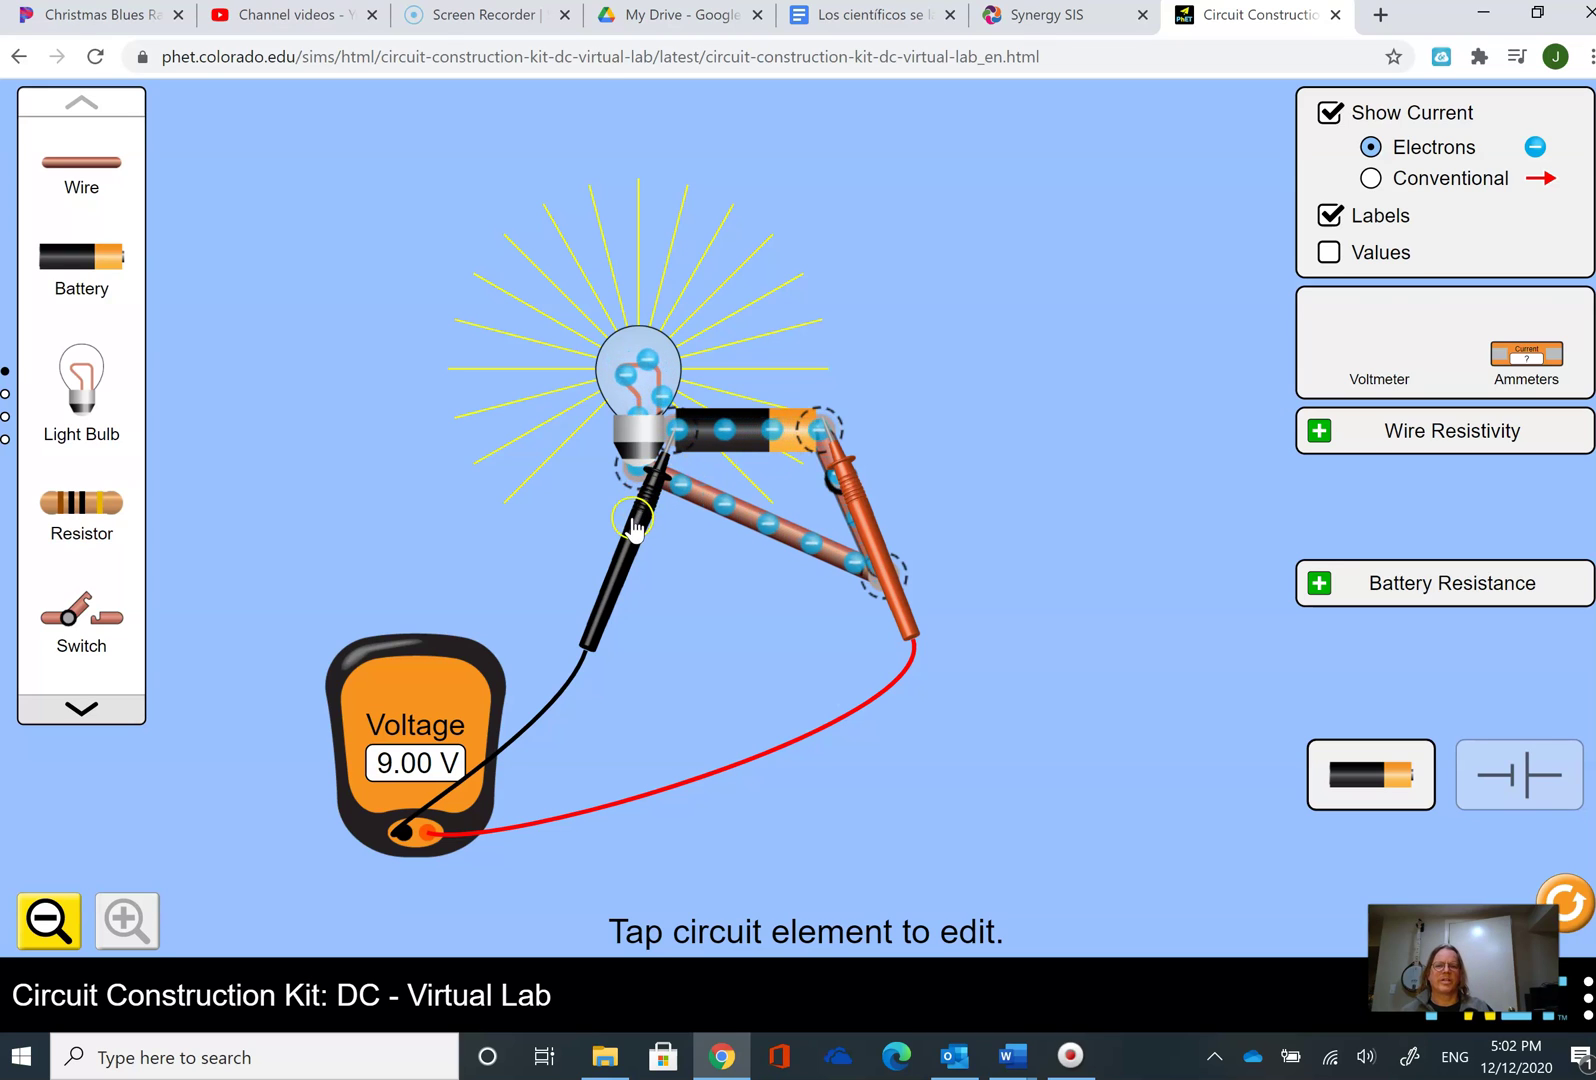
{"action": "left_click_drag", "start_coordinate": [637, 535], "coordinate": [363, 548]}
{"action": "left_click_drag", "start_coordinate": [848, 490], "coordinate": [640, 670]}
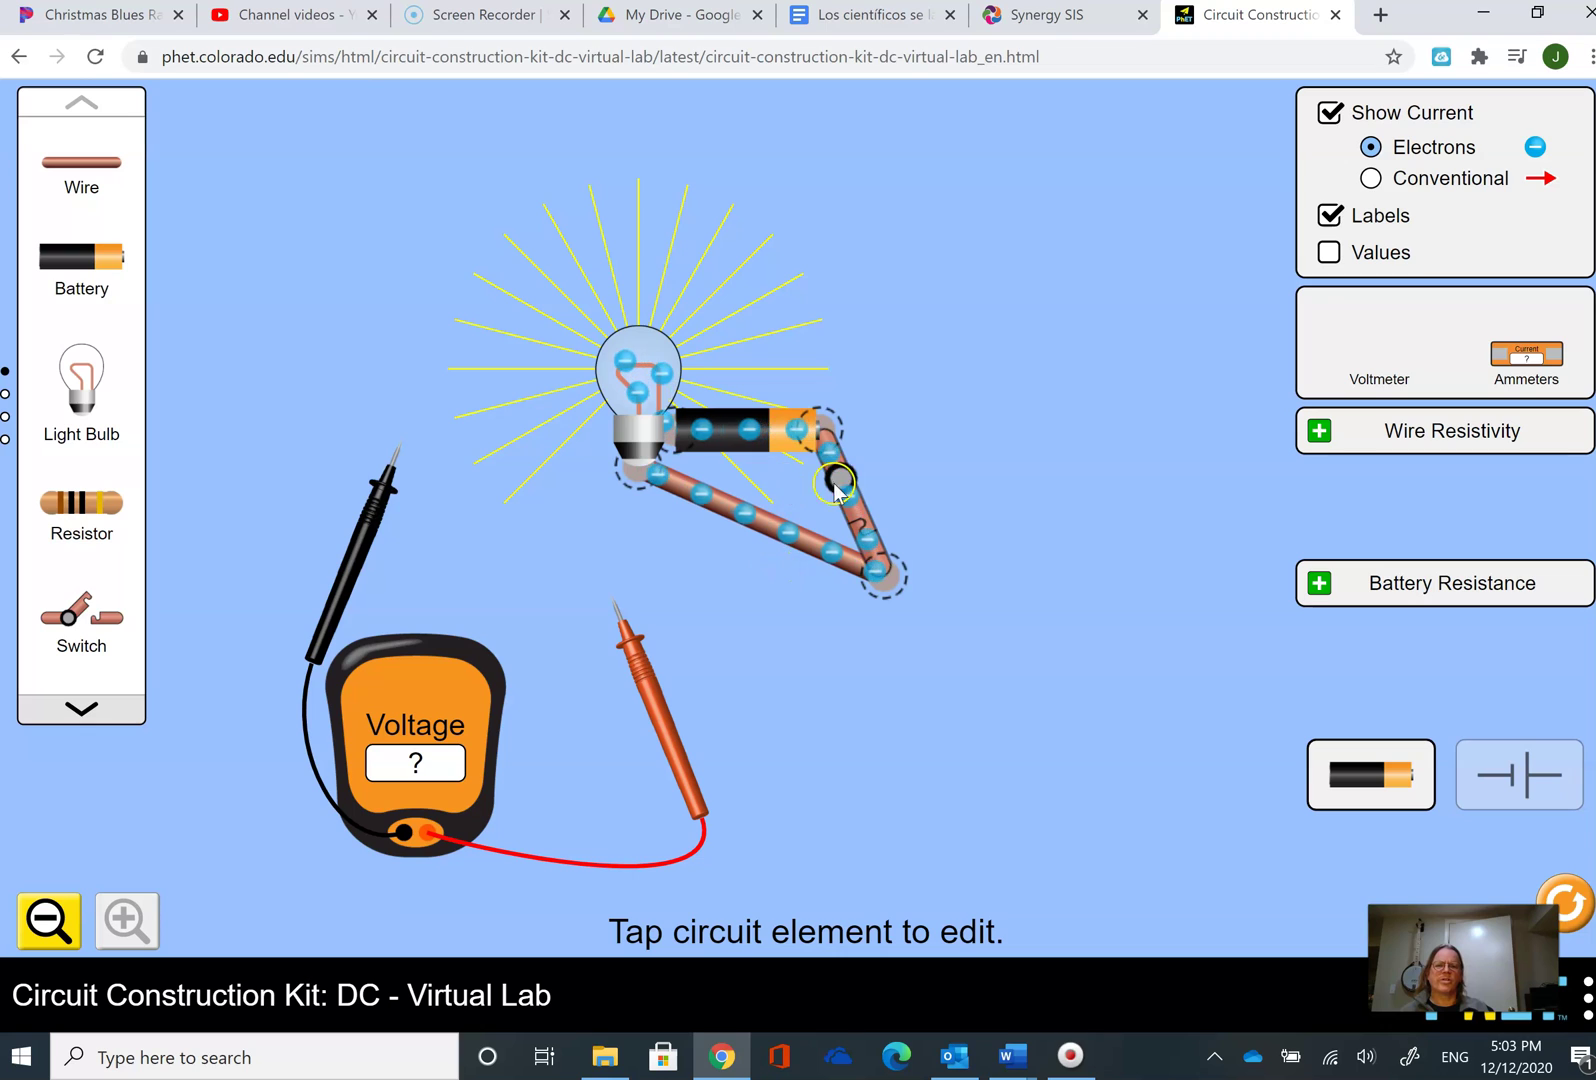
Split the junction between the battery and the switch and insert an ammeter in the gap
{"action": "left_click", "coordinate": [826, 432]}
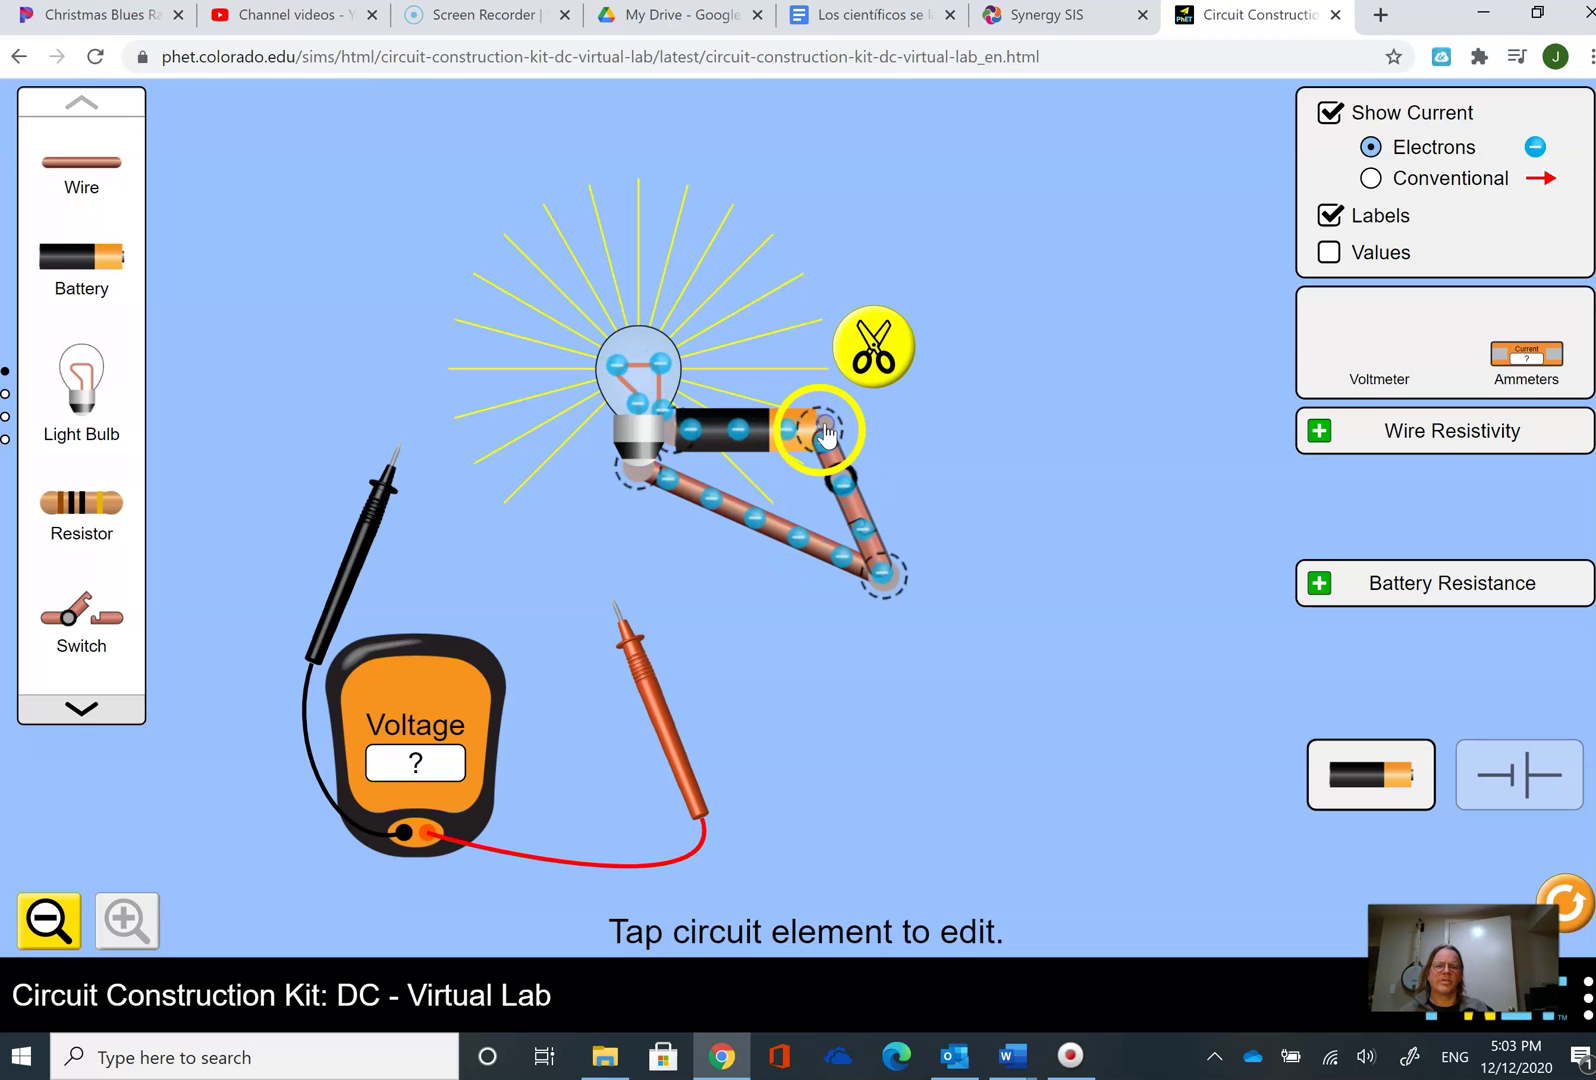
{"action": "left_click", "coordinate": [884, 348]}
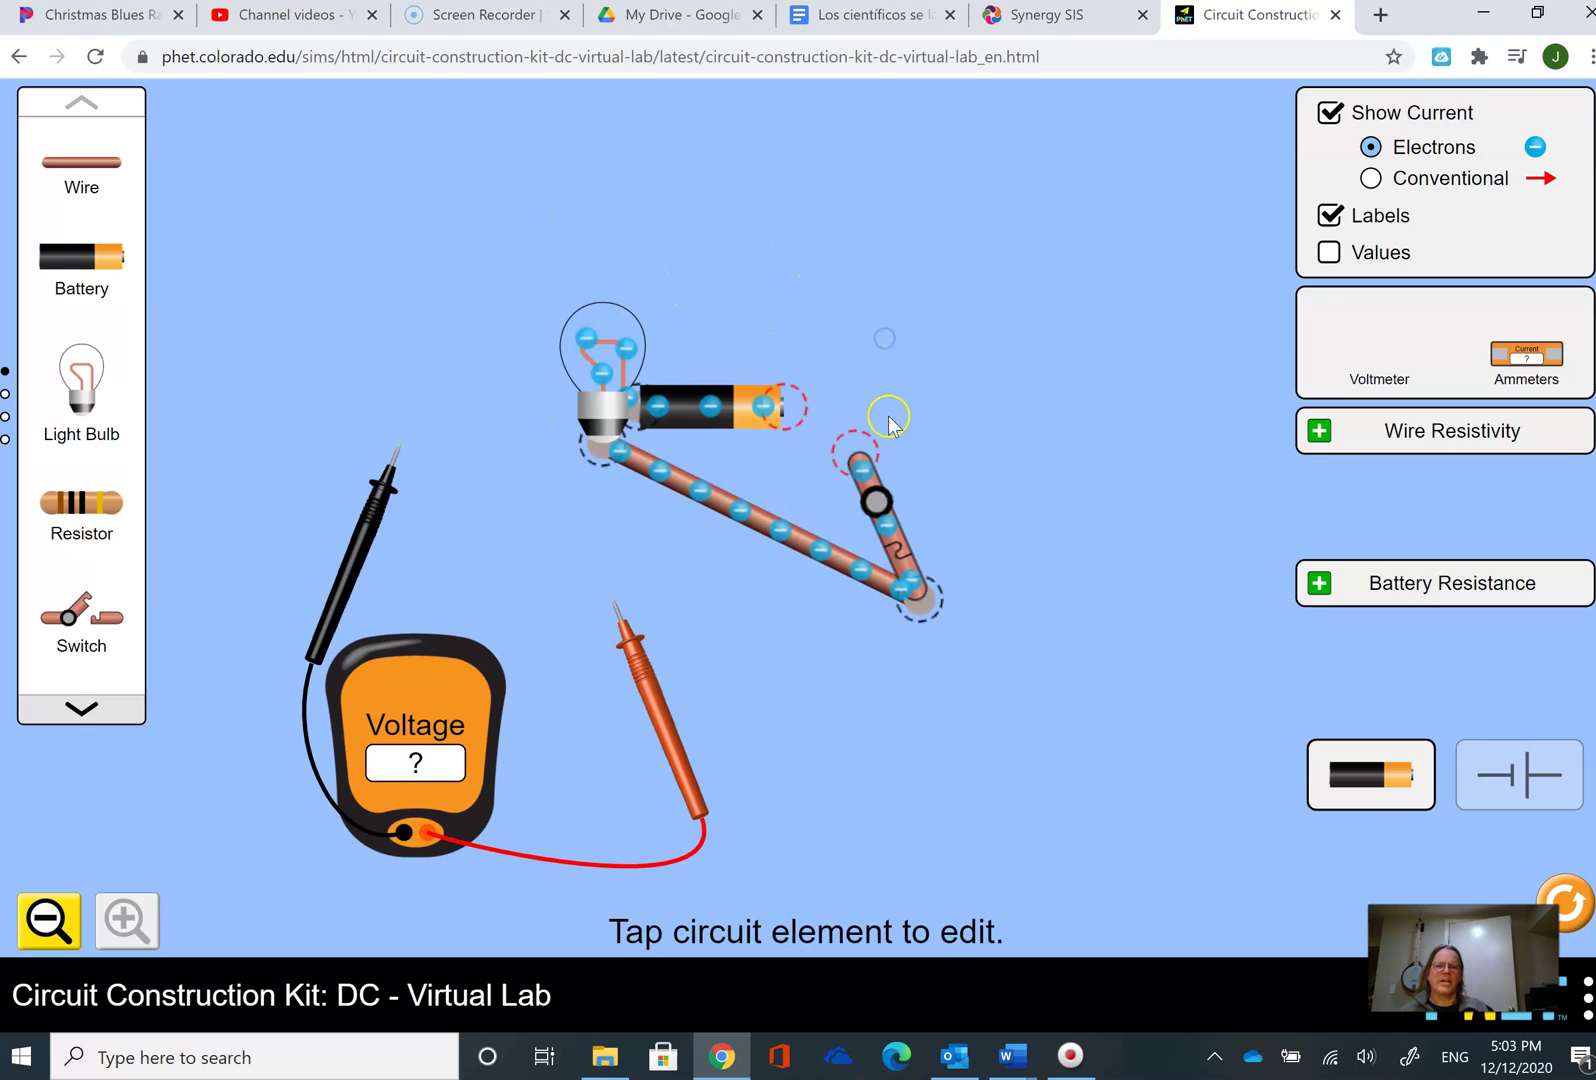
{"action": "left_click_drag", "start_coordinate": [1525, 360], "coordinate": [965, 415]}
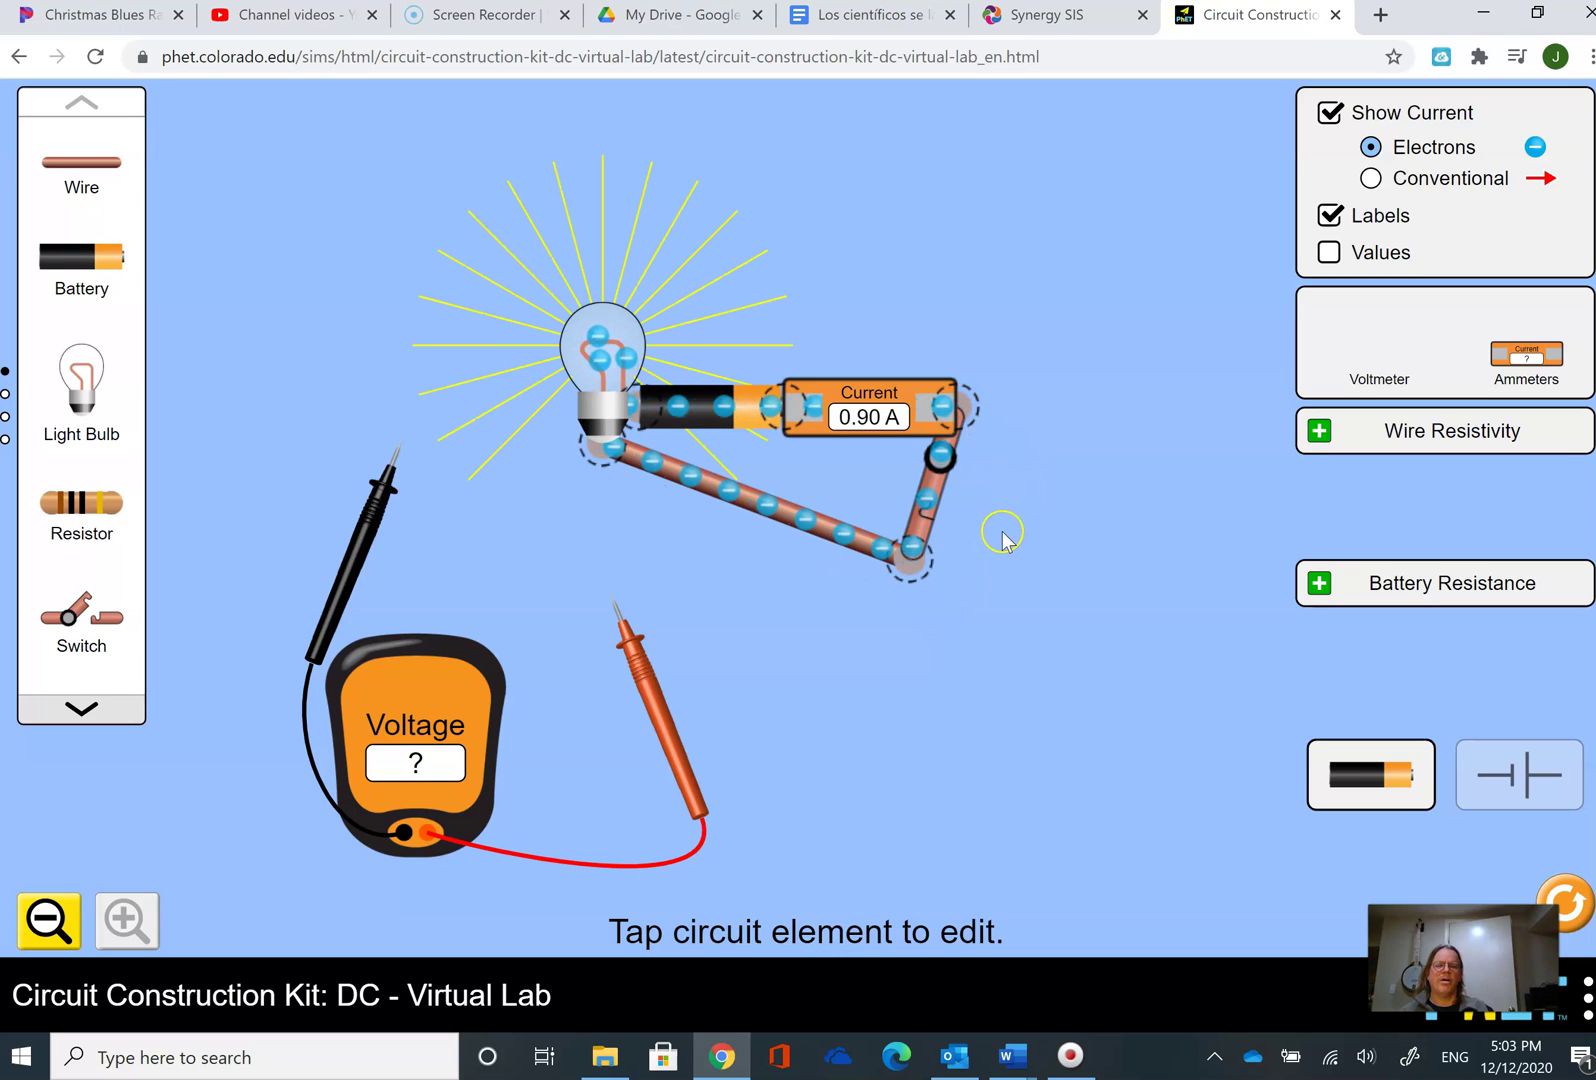
Split the junction between the wire and the switch and insert a second light bulb in series there
{"action": "left_click", "coordinate": [905, 585]}
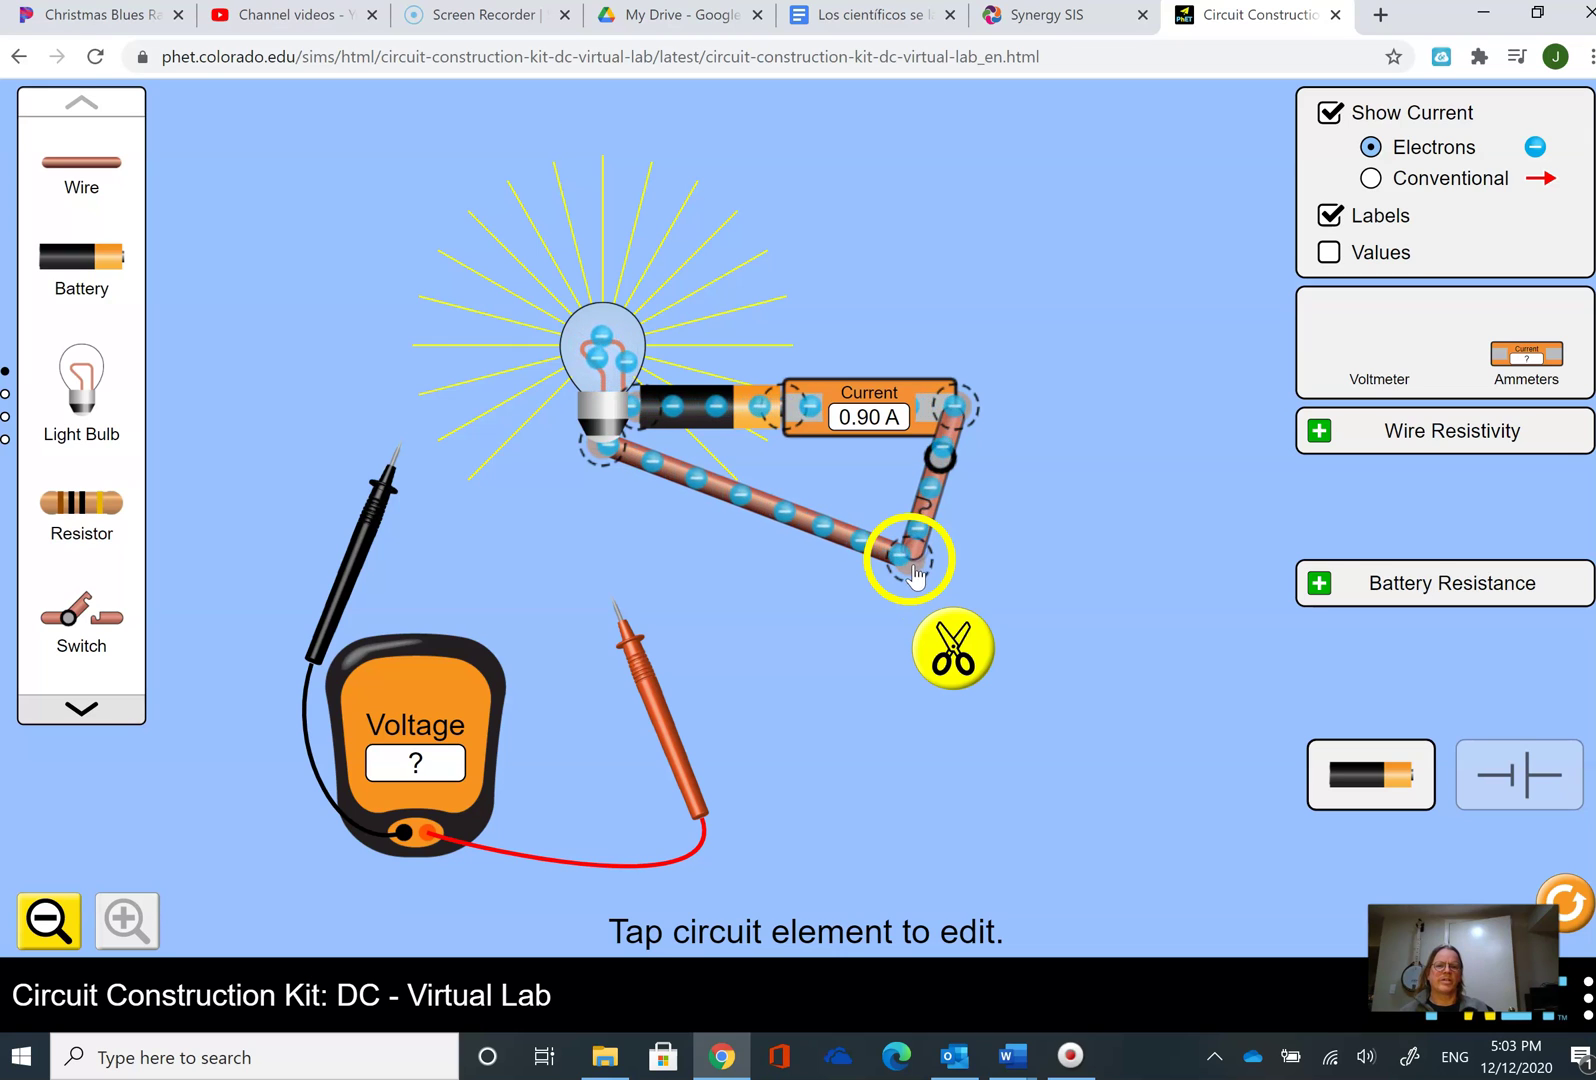
{"action": "left_click", "coordinate": [953, 650]}
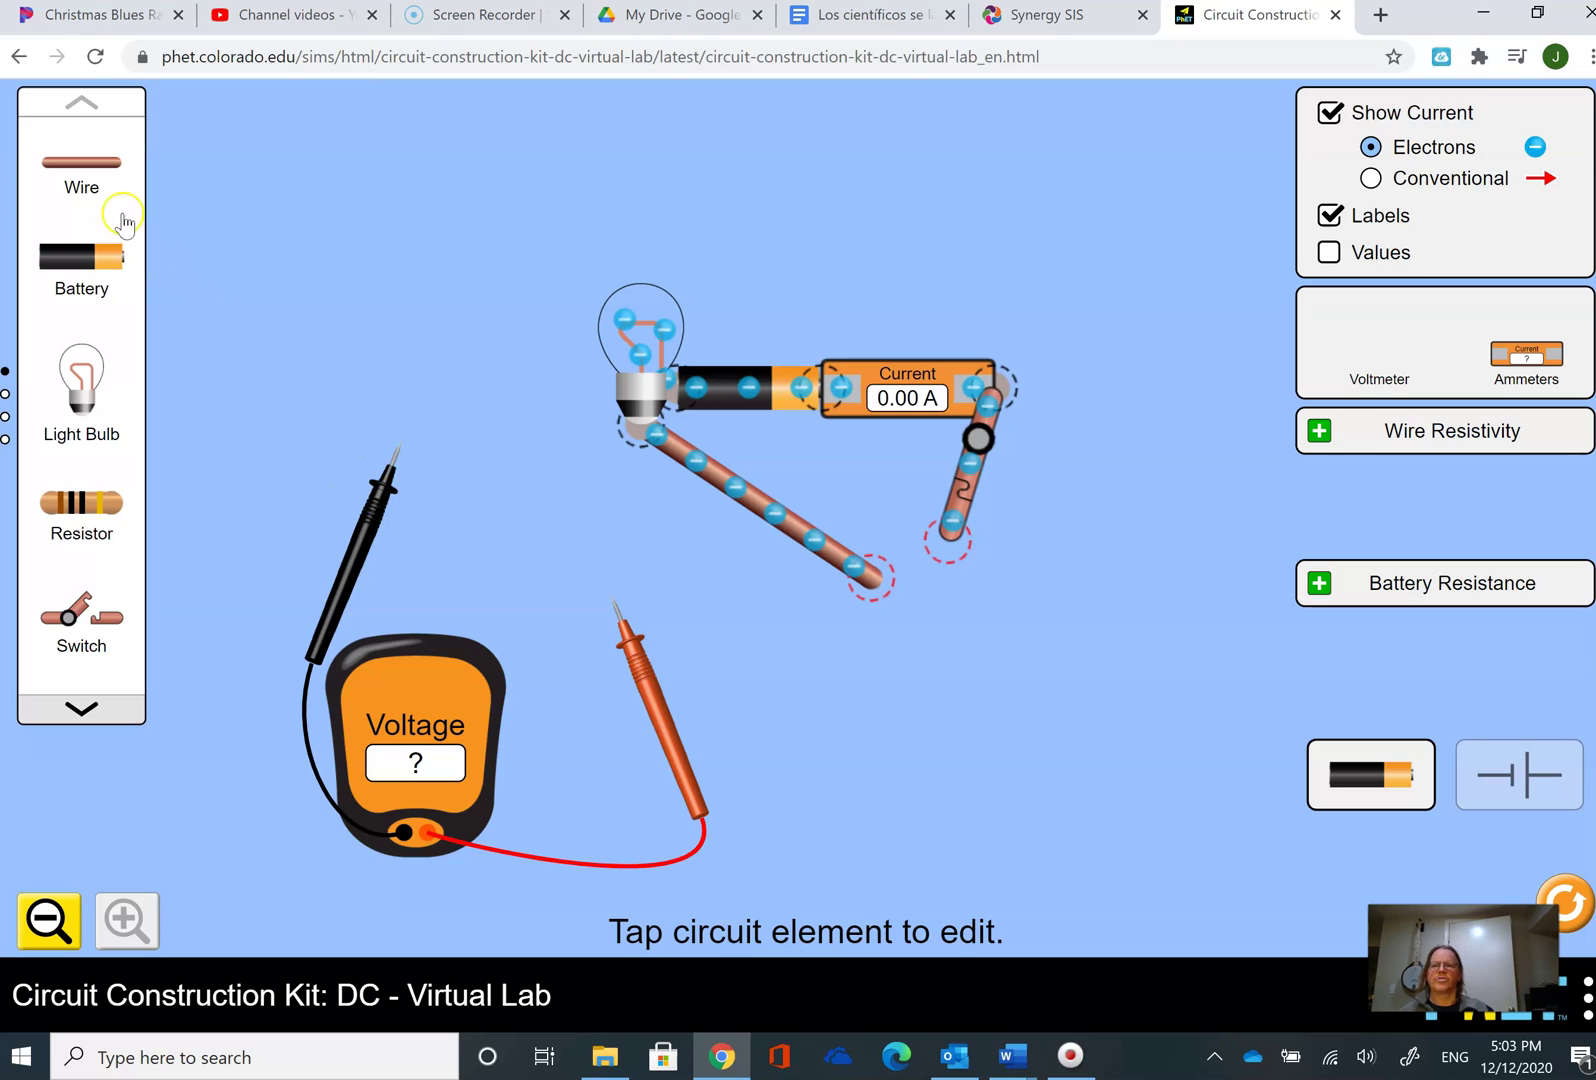
{"action": "left_click_drag", "start_coordinate": [50, 372], "coordinate": [873, 563]}
{"action": "left_click_drag", "start_coordinate": [957, 530], "coordinate": [938, 539]}
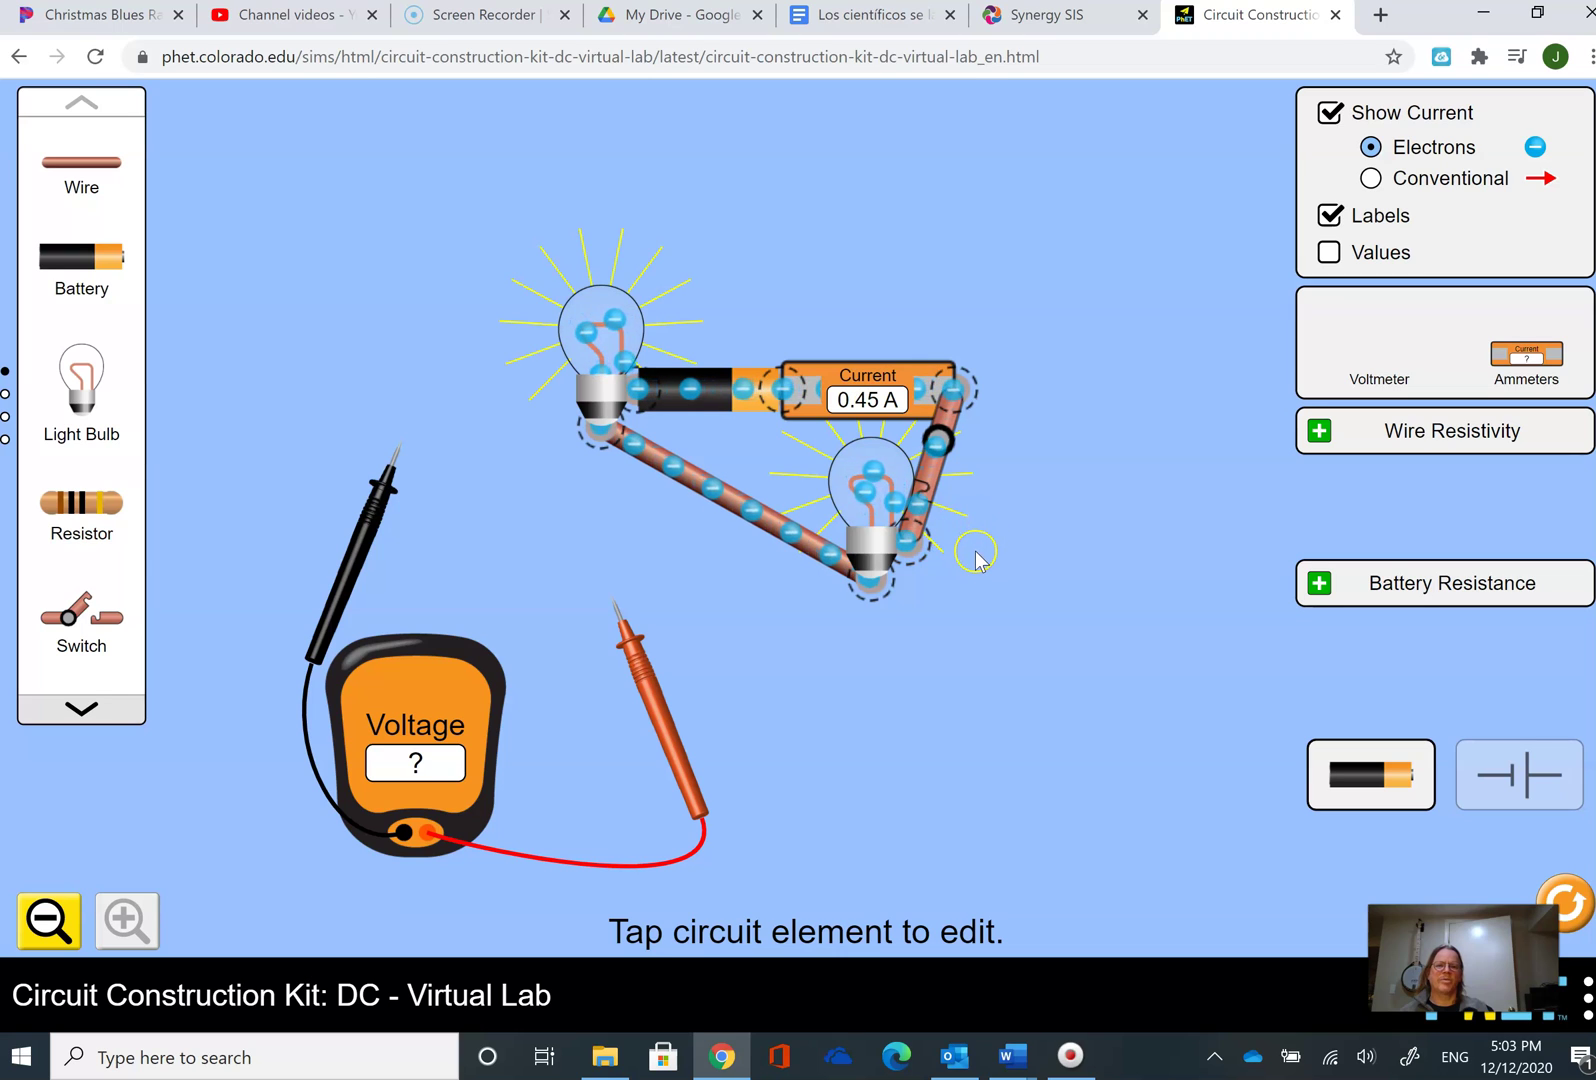
Open and reclose the switch, and measure the voltage across the second light bulb
{"action": "left_click", "coordinate": [928, 478]}
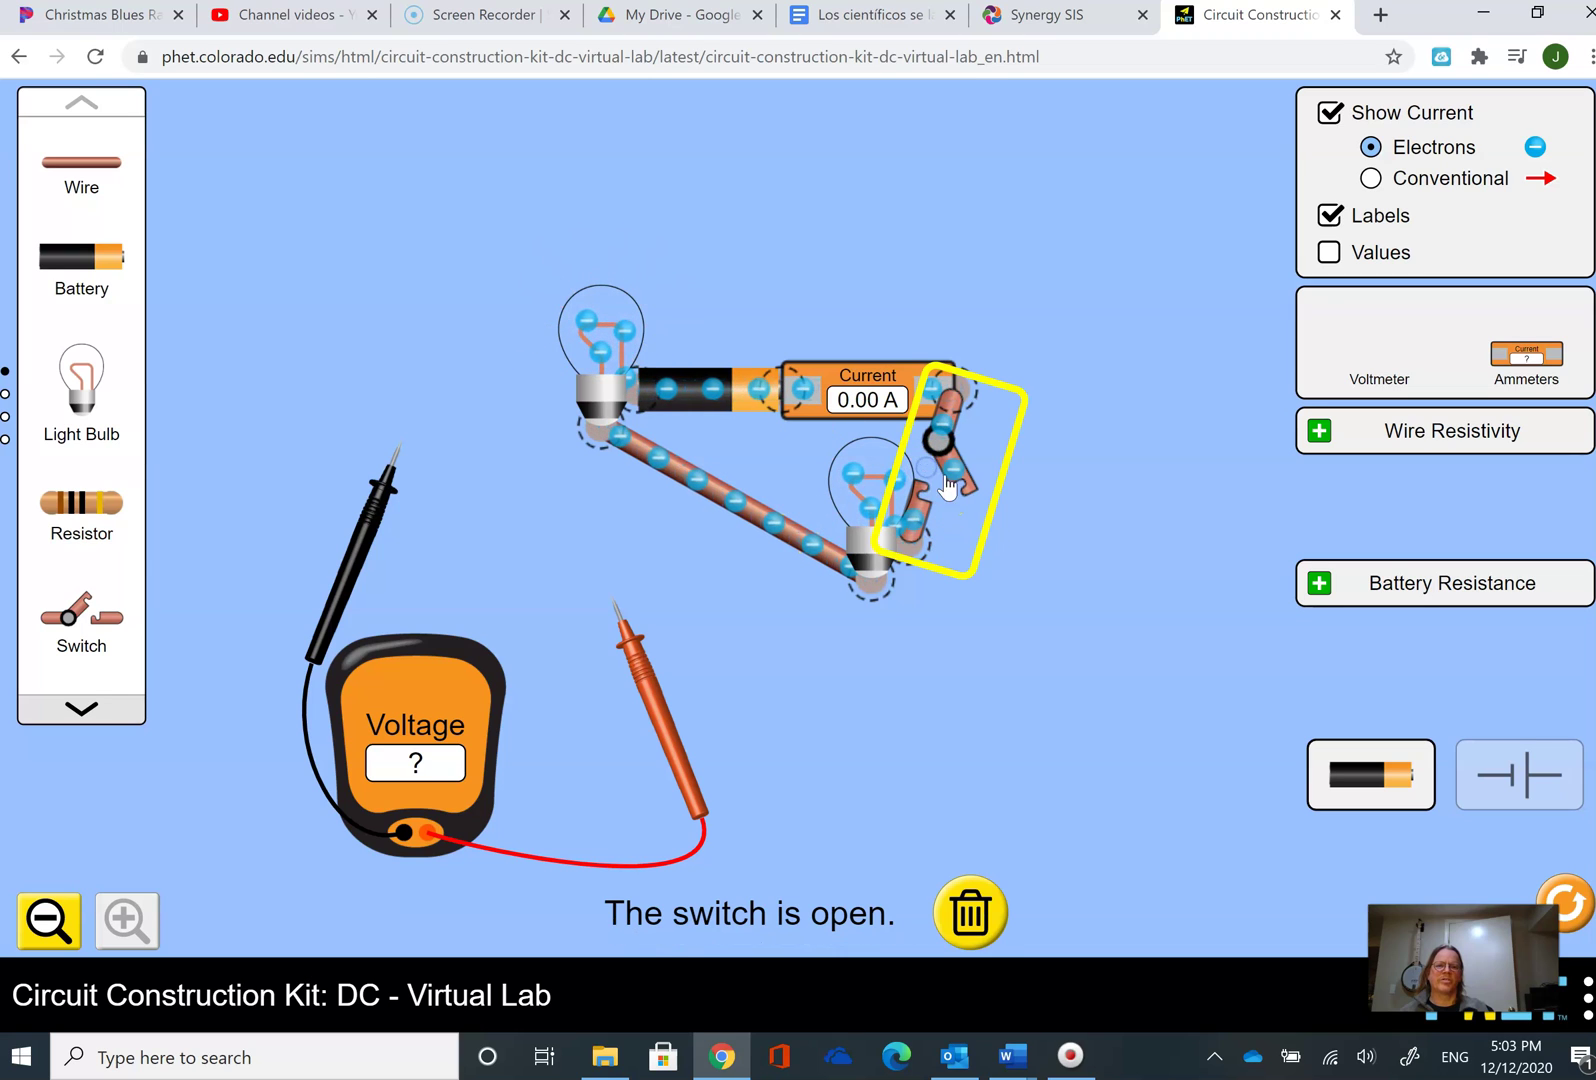
{"action": "left_click", "coordinate": [960, 482]}
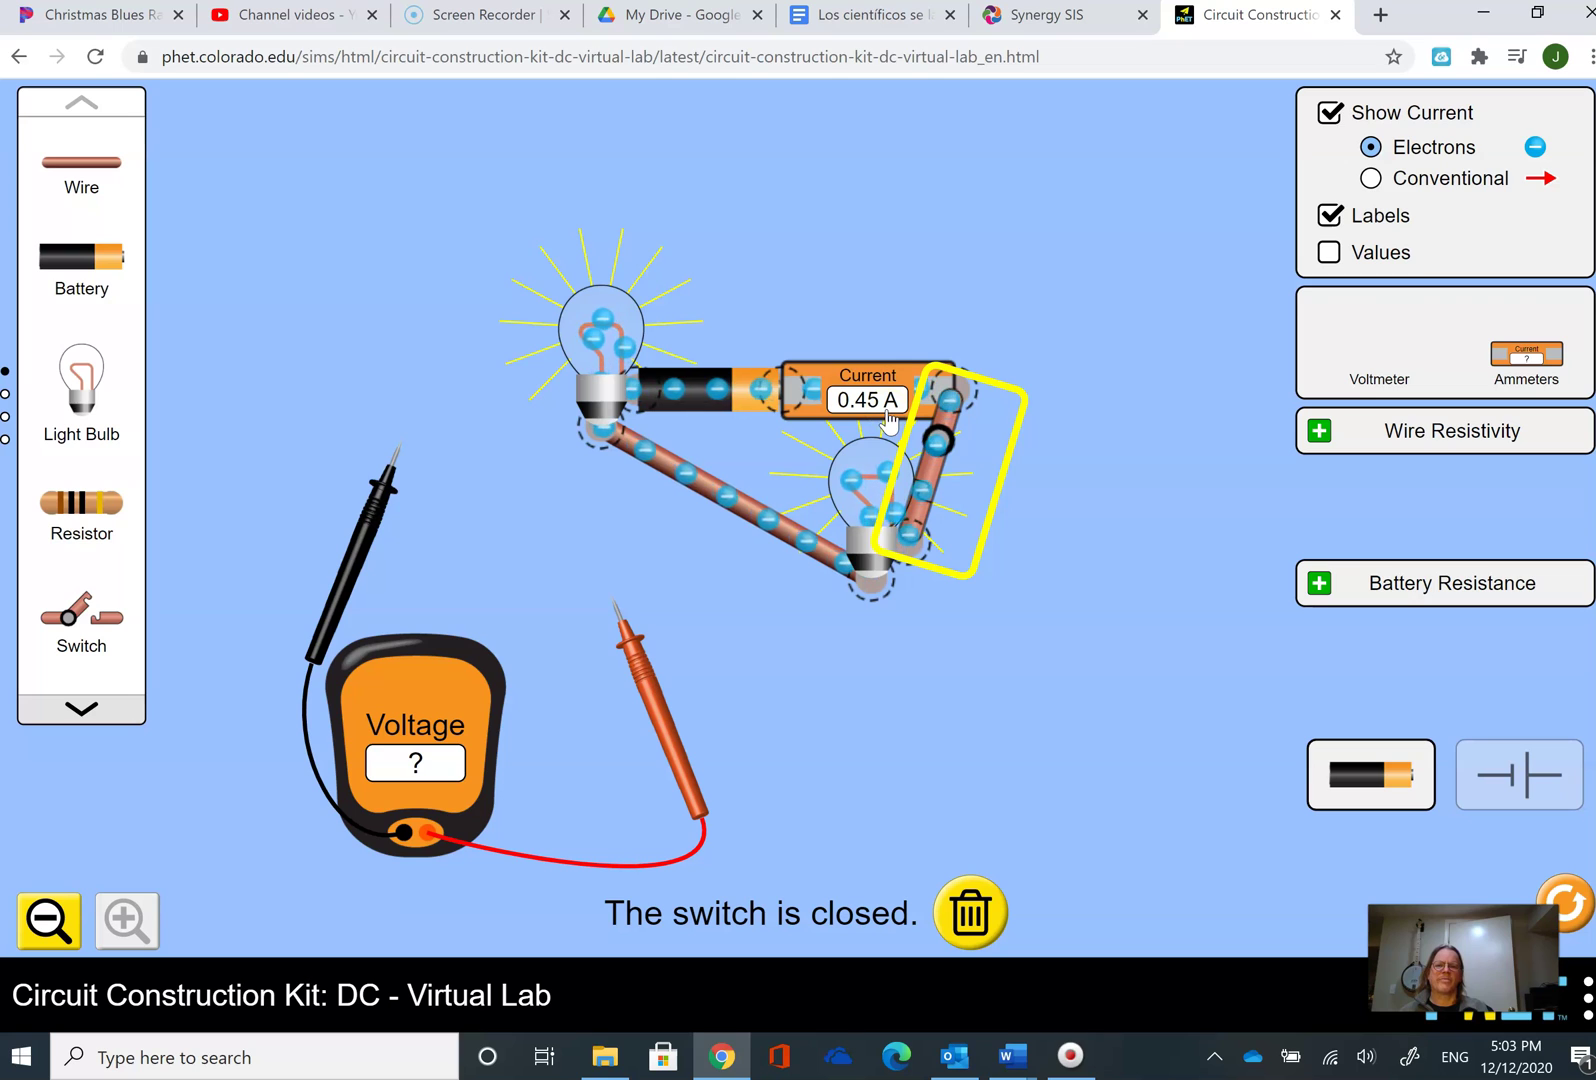
{"action": "left_click_drag", "start_coordinate": [645, 660], "coordinate": [942, 592]}
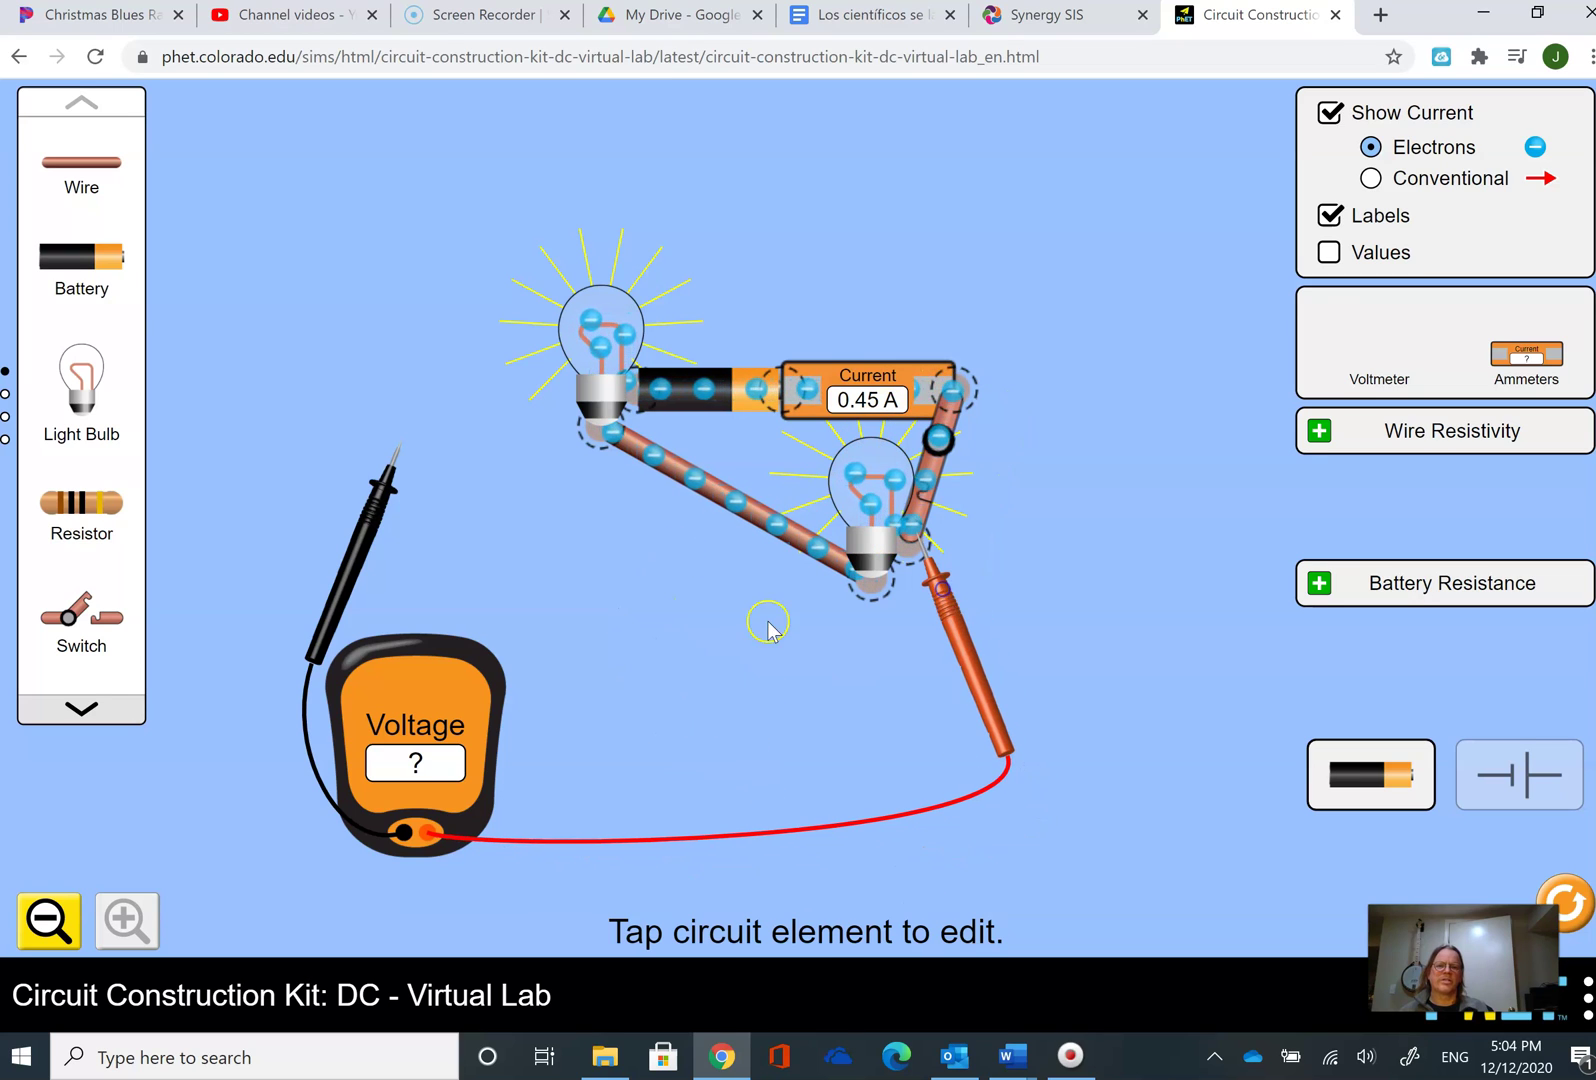
{"action": "left_click_drag", "start_coordinate": [372, 515], "coordinate": [828, 660]}
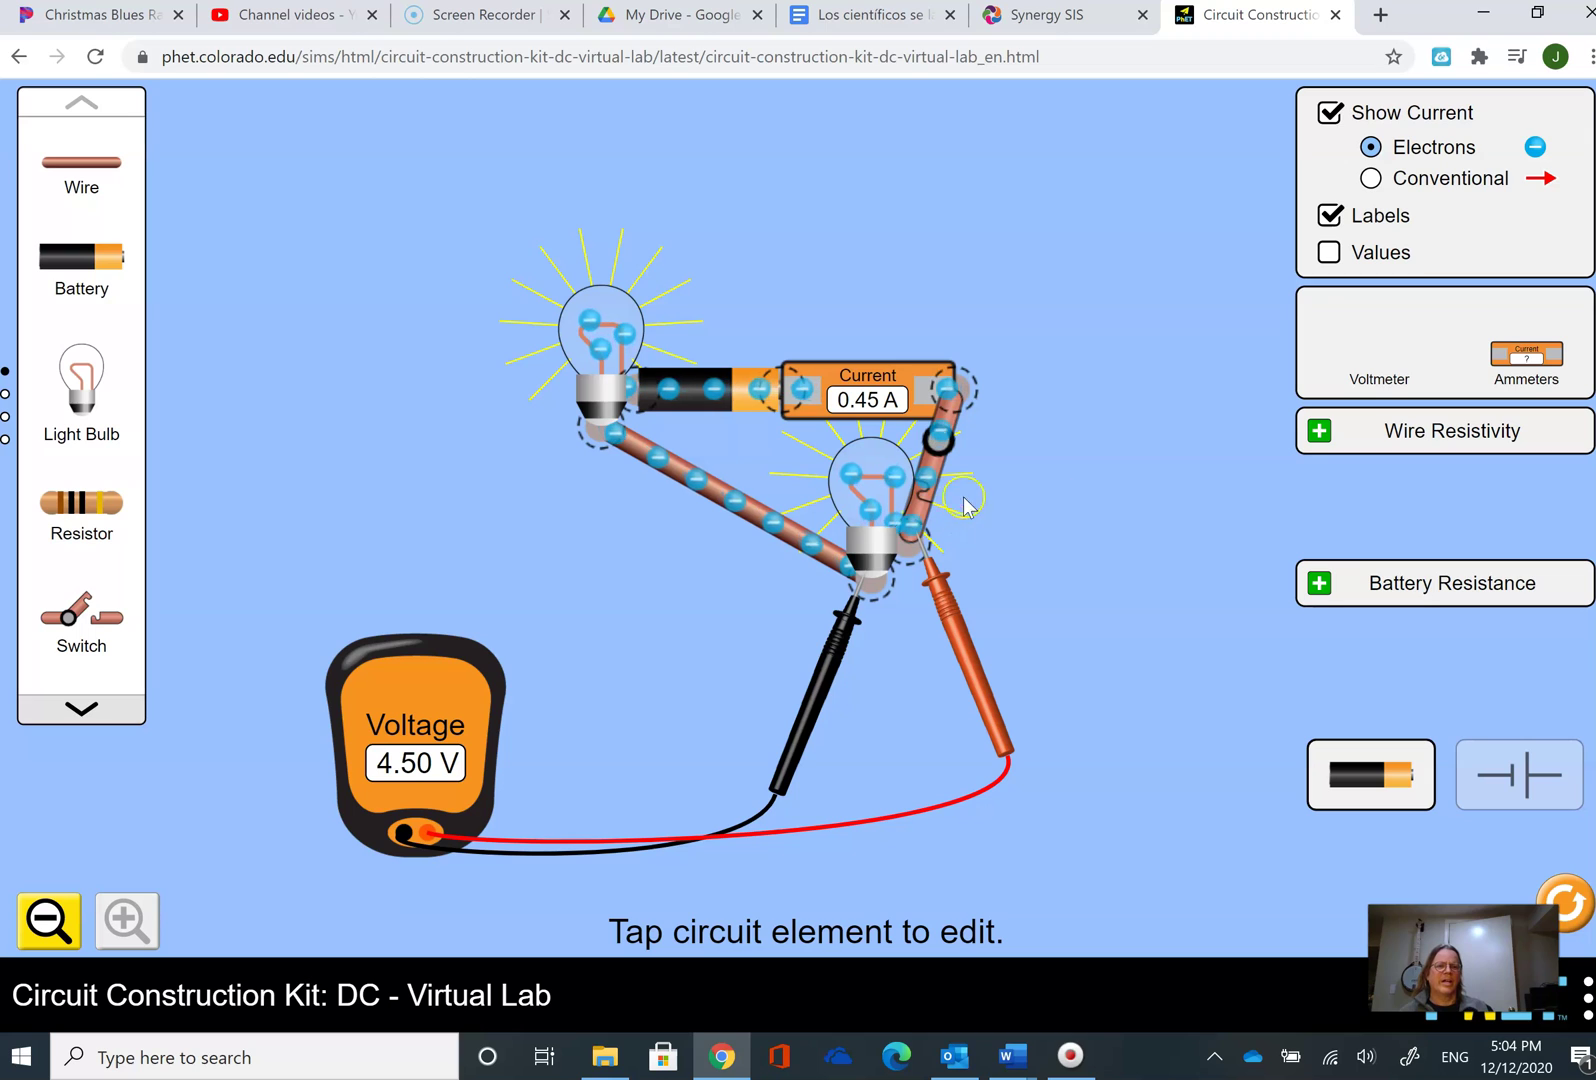
Measure the voltage along the long wire while raising Wire Resistivity almost to lots and returning it to tiny
{"action": "left_click", "coordinate": [1319, 432]}
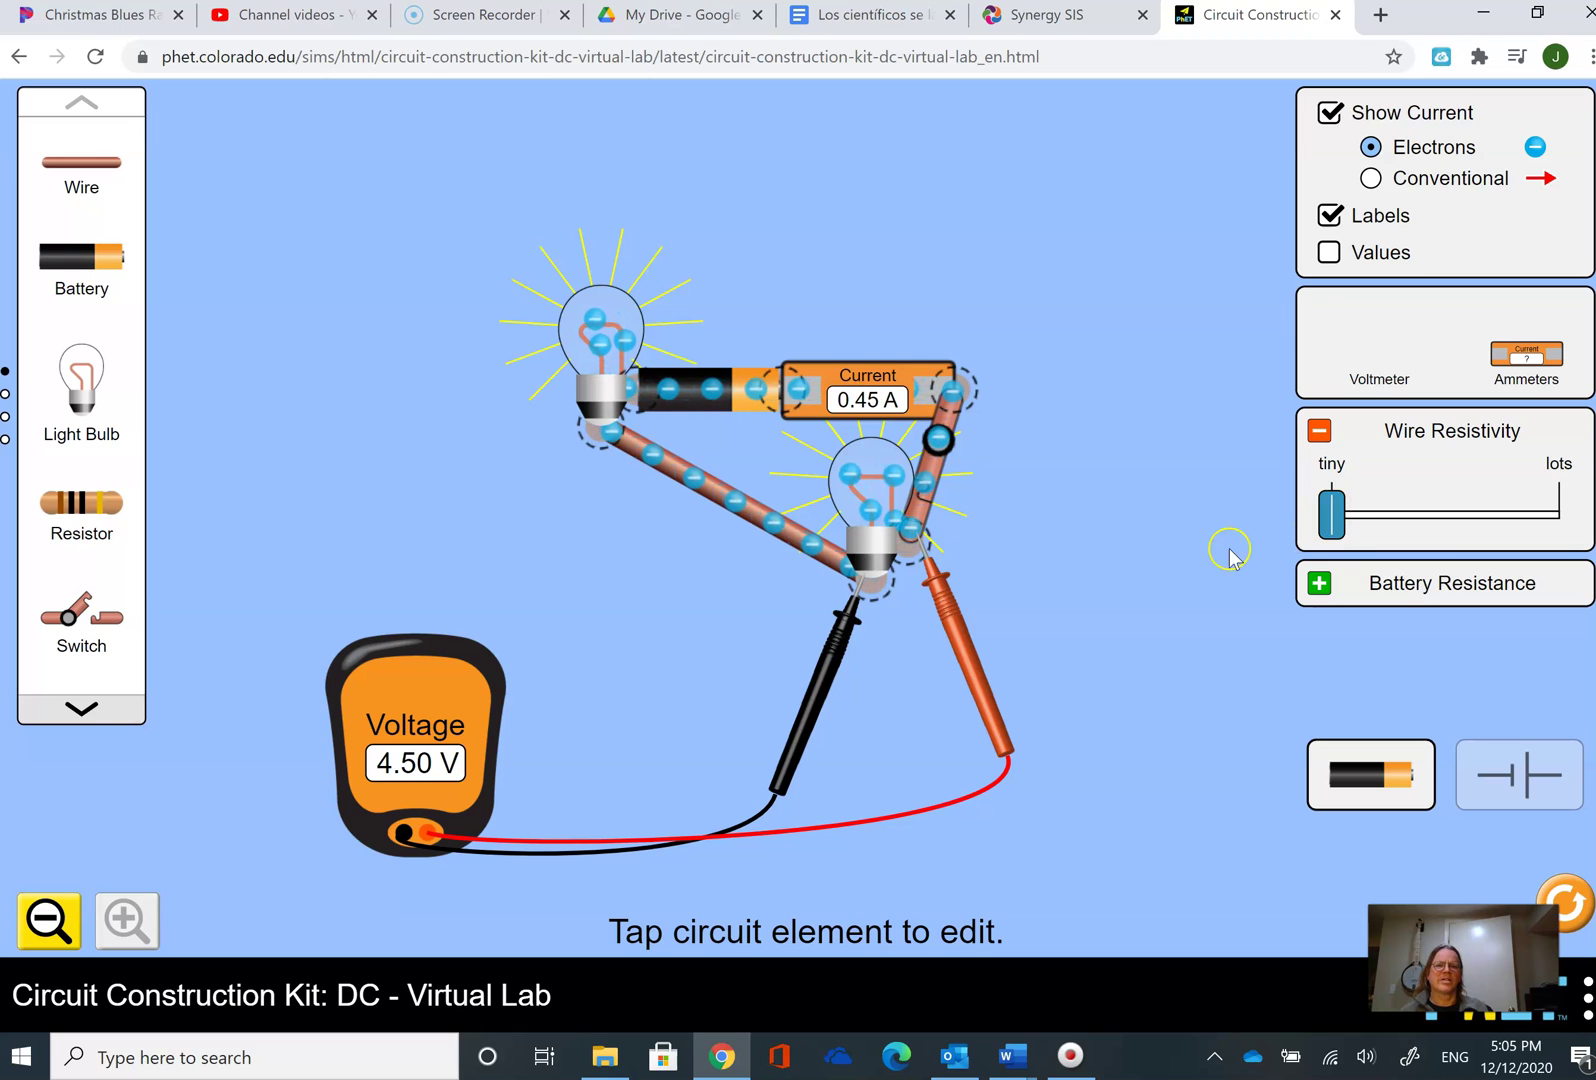
{"action": "left_click_drag", "start_coordinate": [846, 632], "coordinate": [590, 454]}
{"action": "left_click_drag", "start_coordinate": [930, 570], "coordinate": [880, 615]}
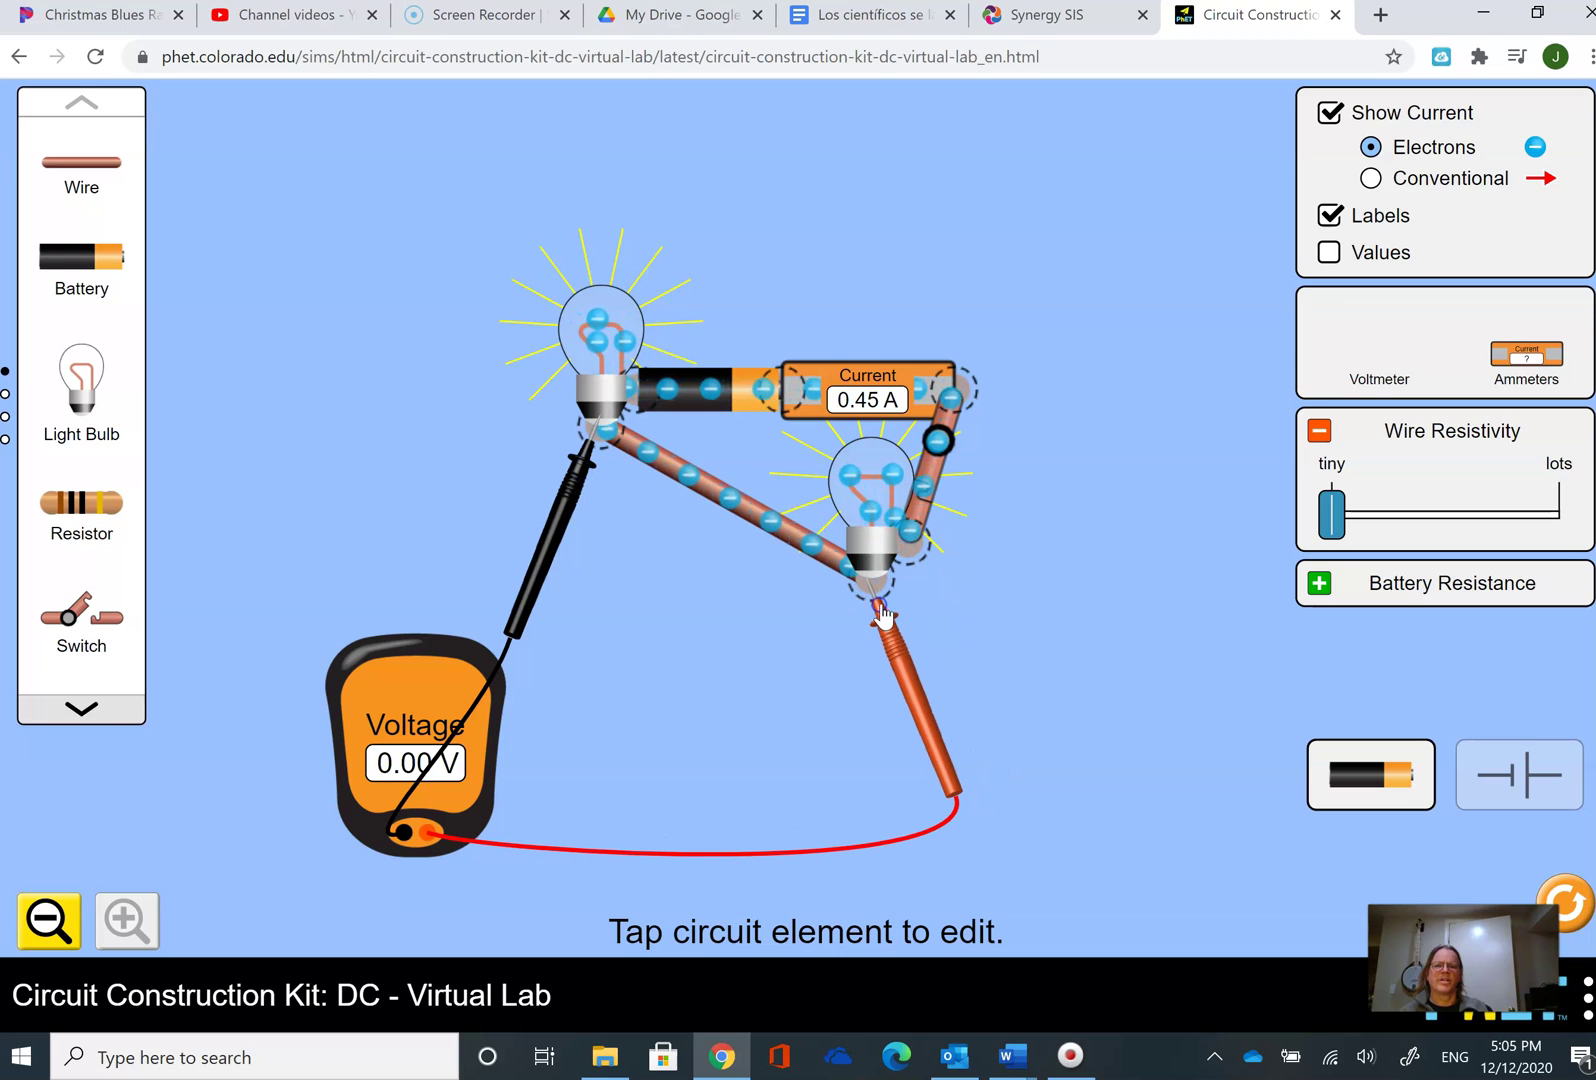
{"action": "left_click_drag", "start_coordinate": [1349, 527], "coordinate": [1545, 516]}
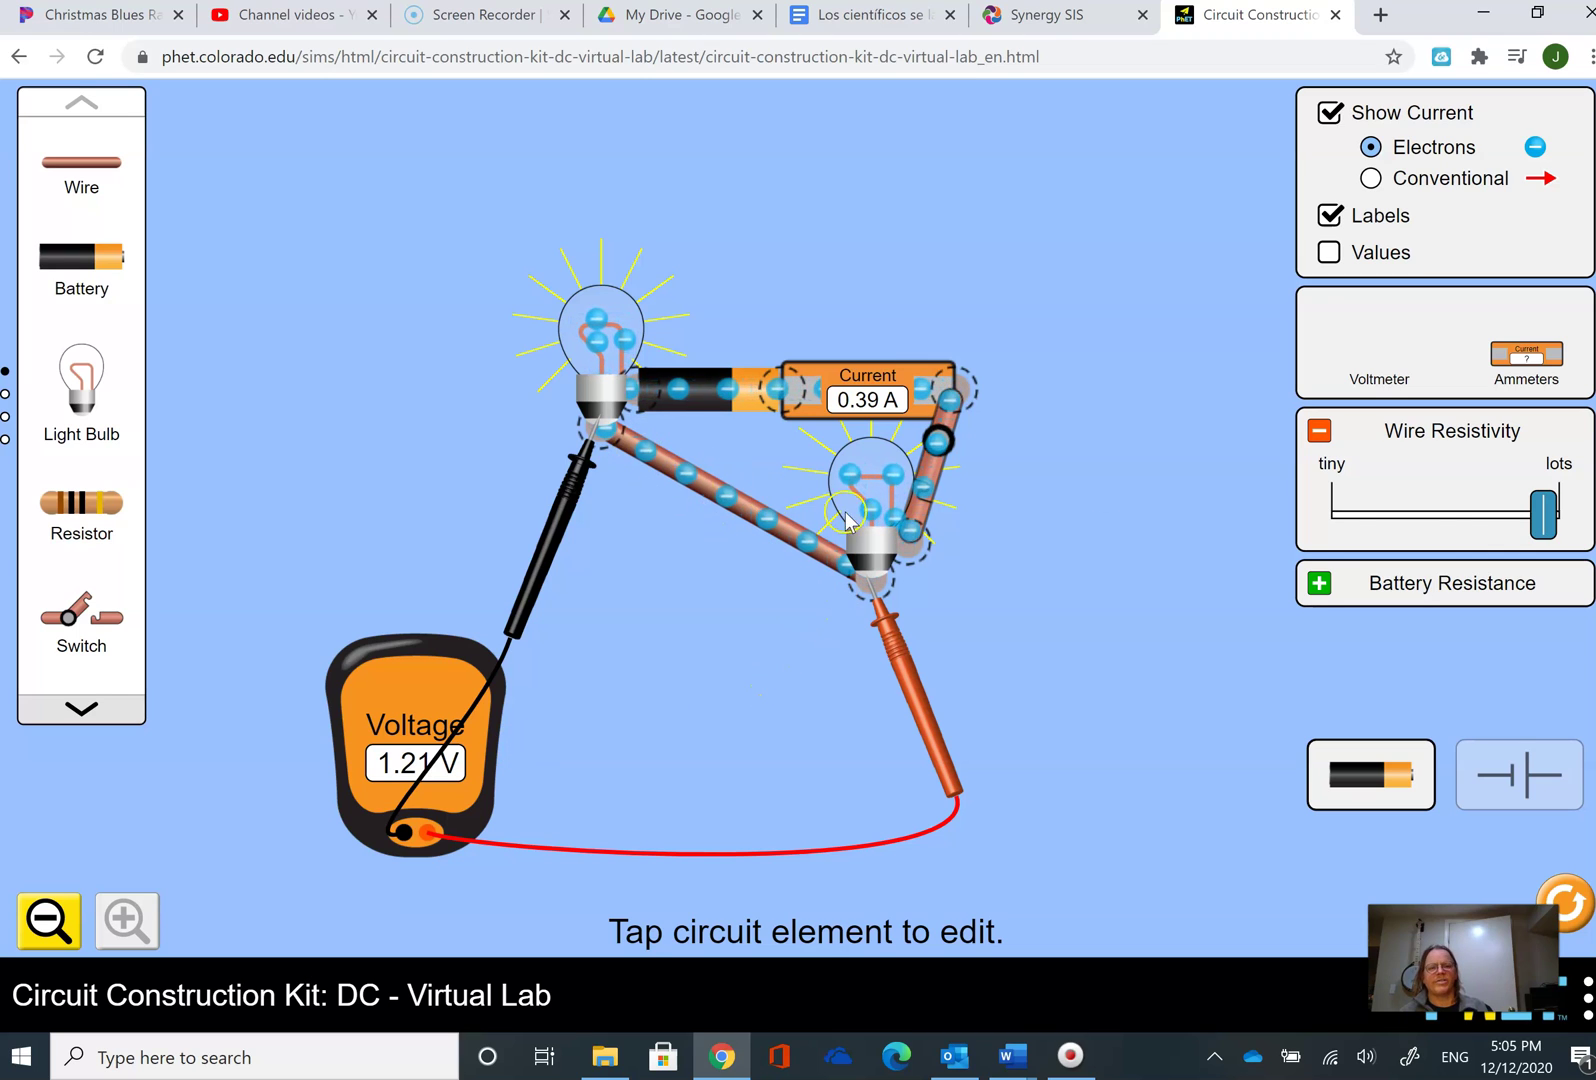
{"action": "left_click_drag", "start_coordinate": [1545, 515], "coordinate": [1324, 525]}
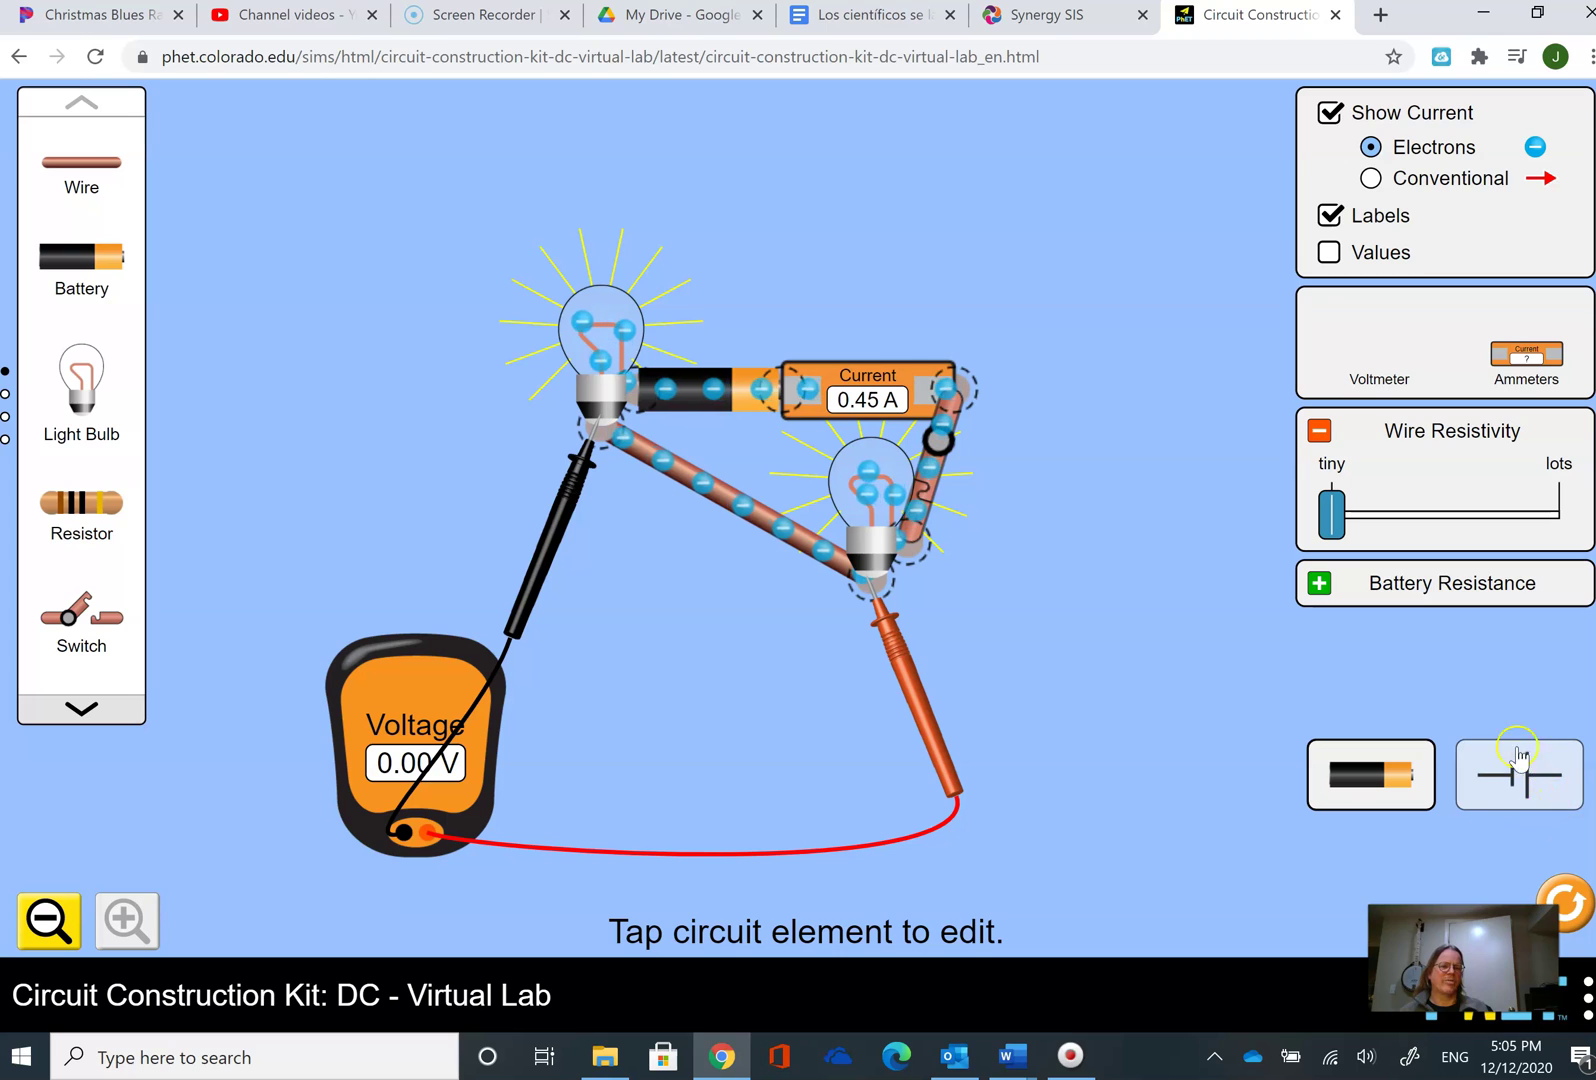
View the circuit as a schematic, return to the lifelike view, and reveal the Battery Resistance control, keeping it at 0.0 ohms
{"action": "left_click", "coordinate": [1518, 785]}
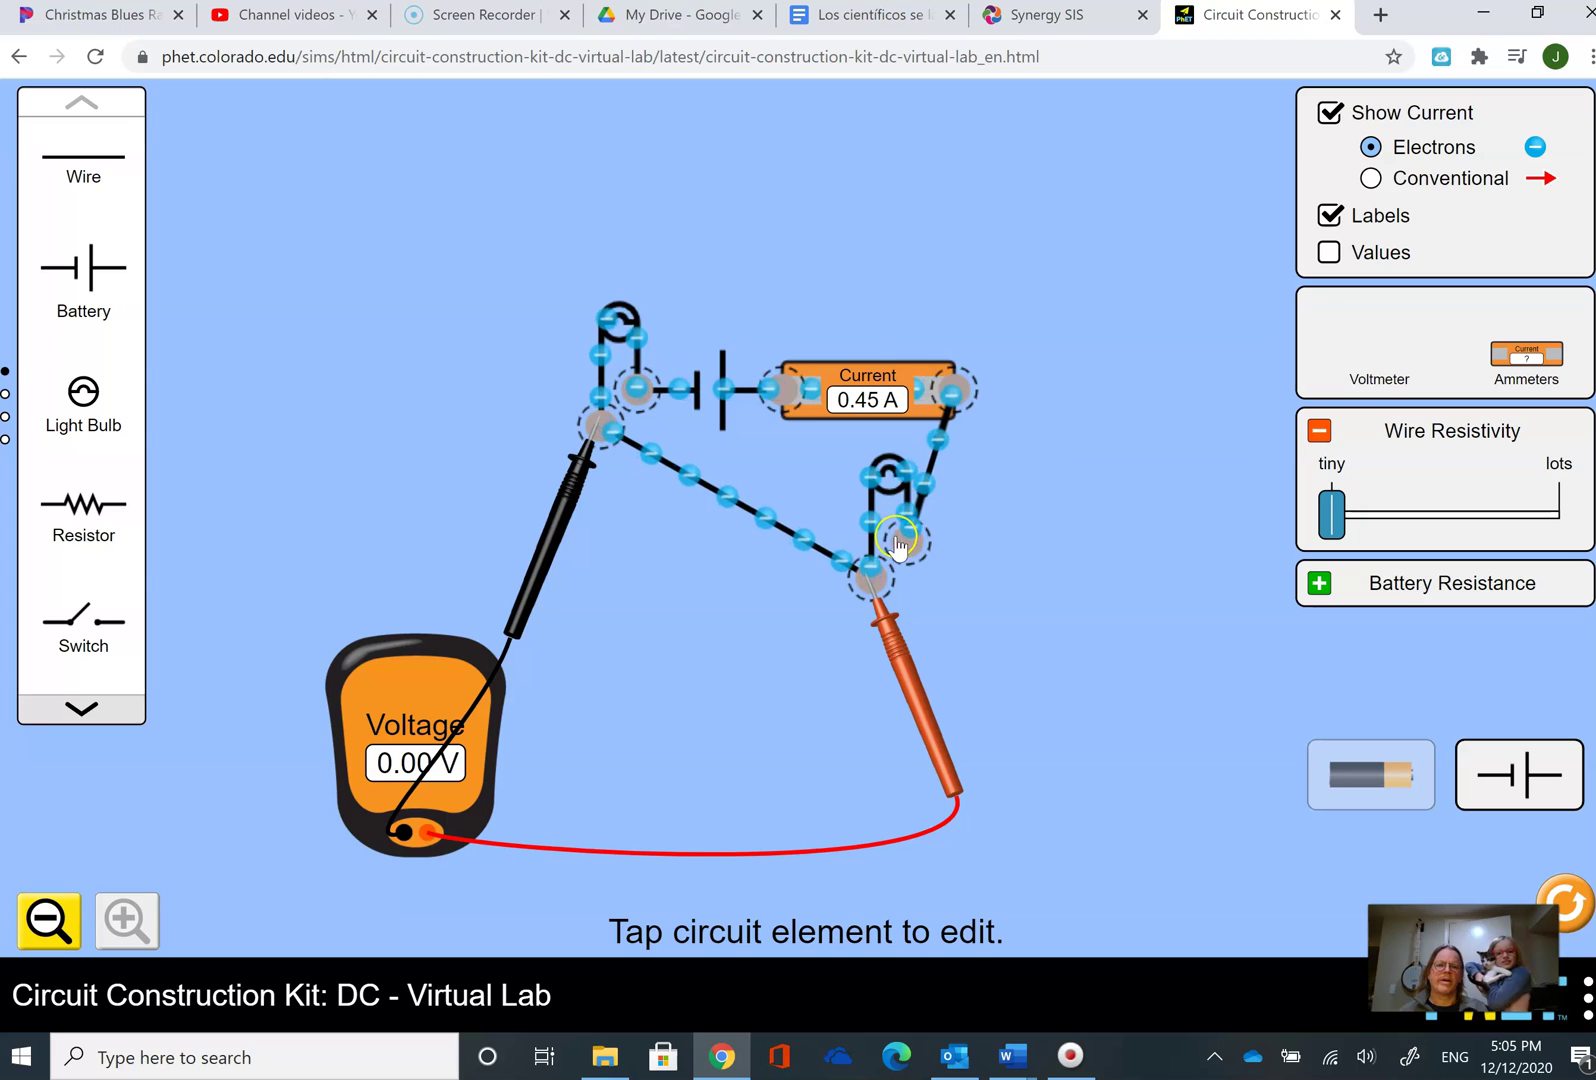
{"action": "left_click", "coordinate": [1355, 775]}
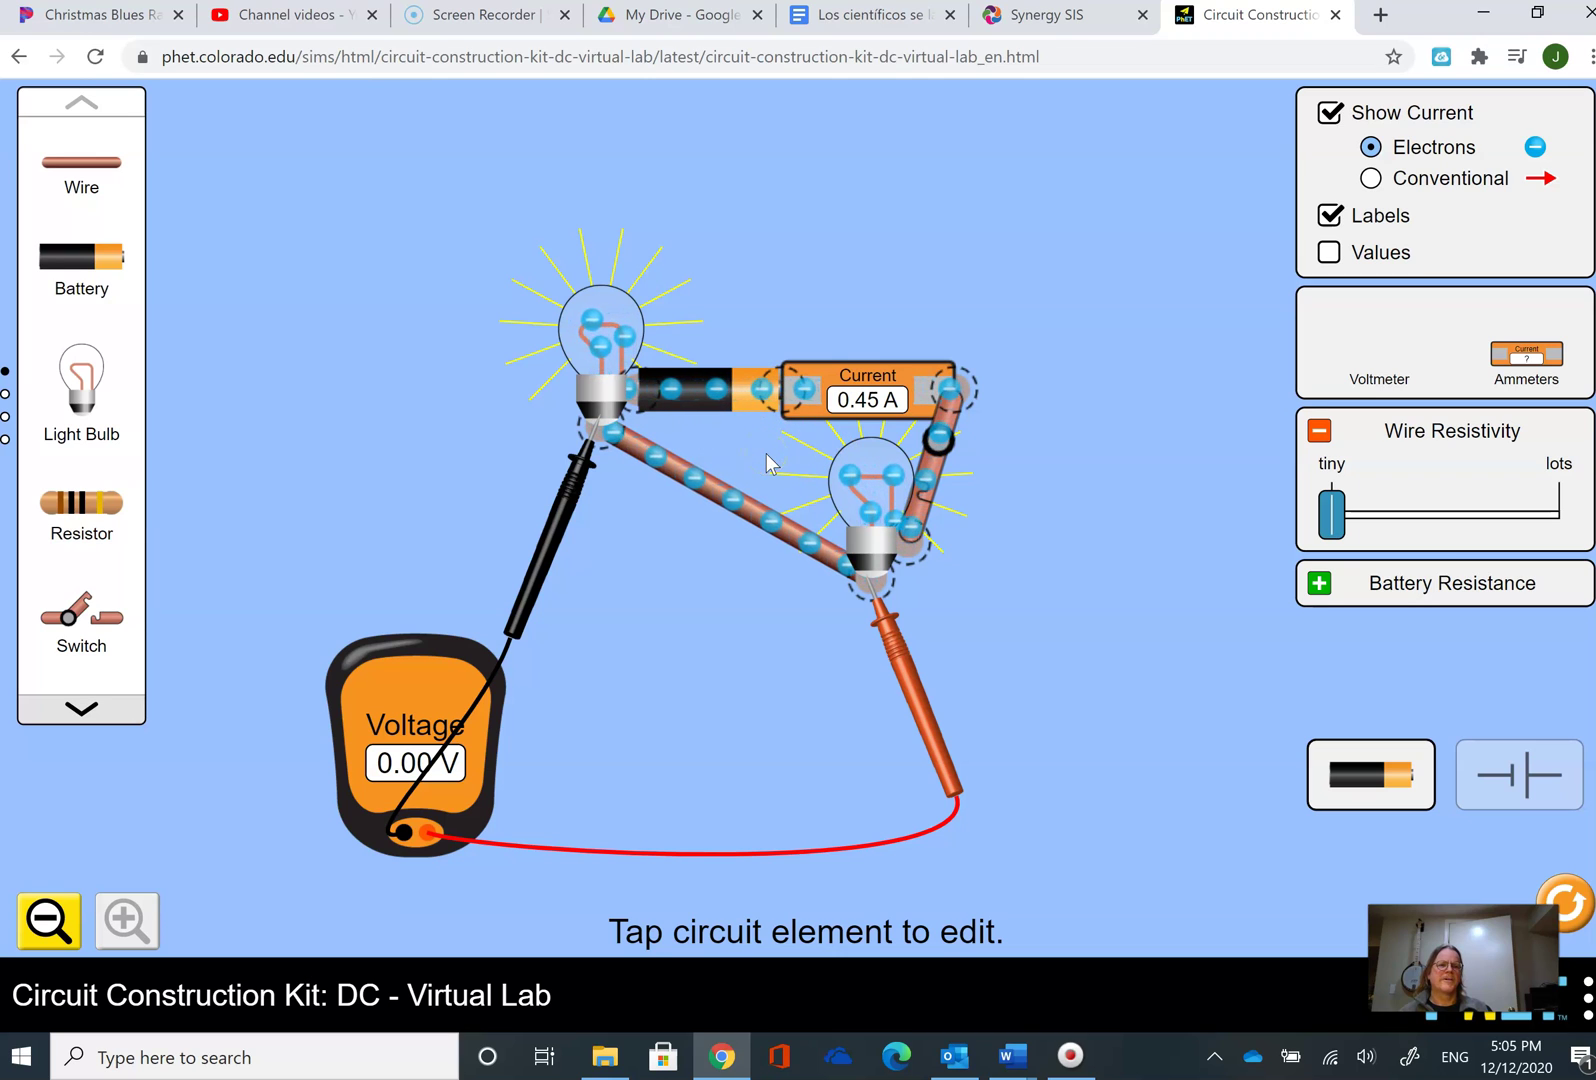
{"action": "left_click", "coordinate": [1319, 588]}
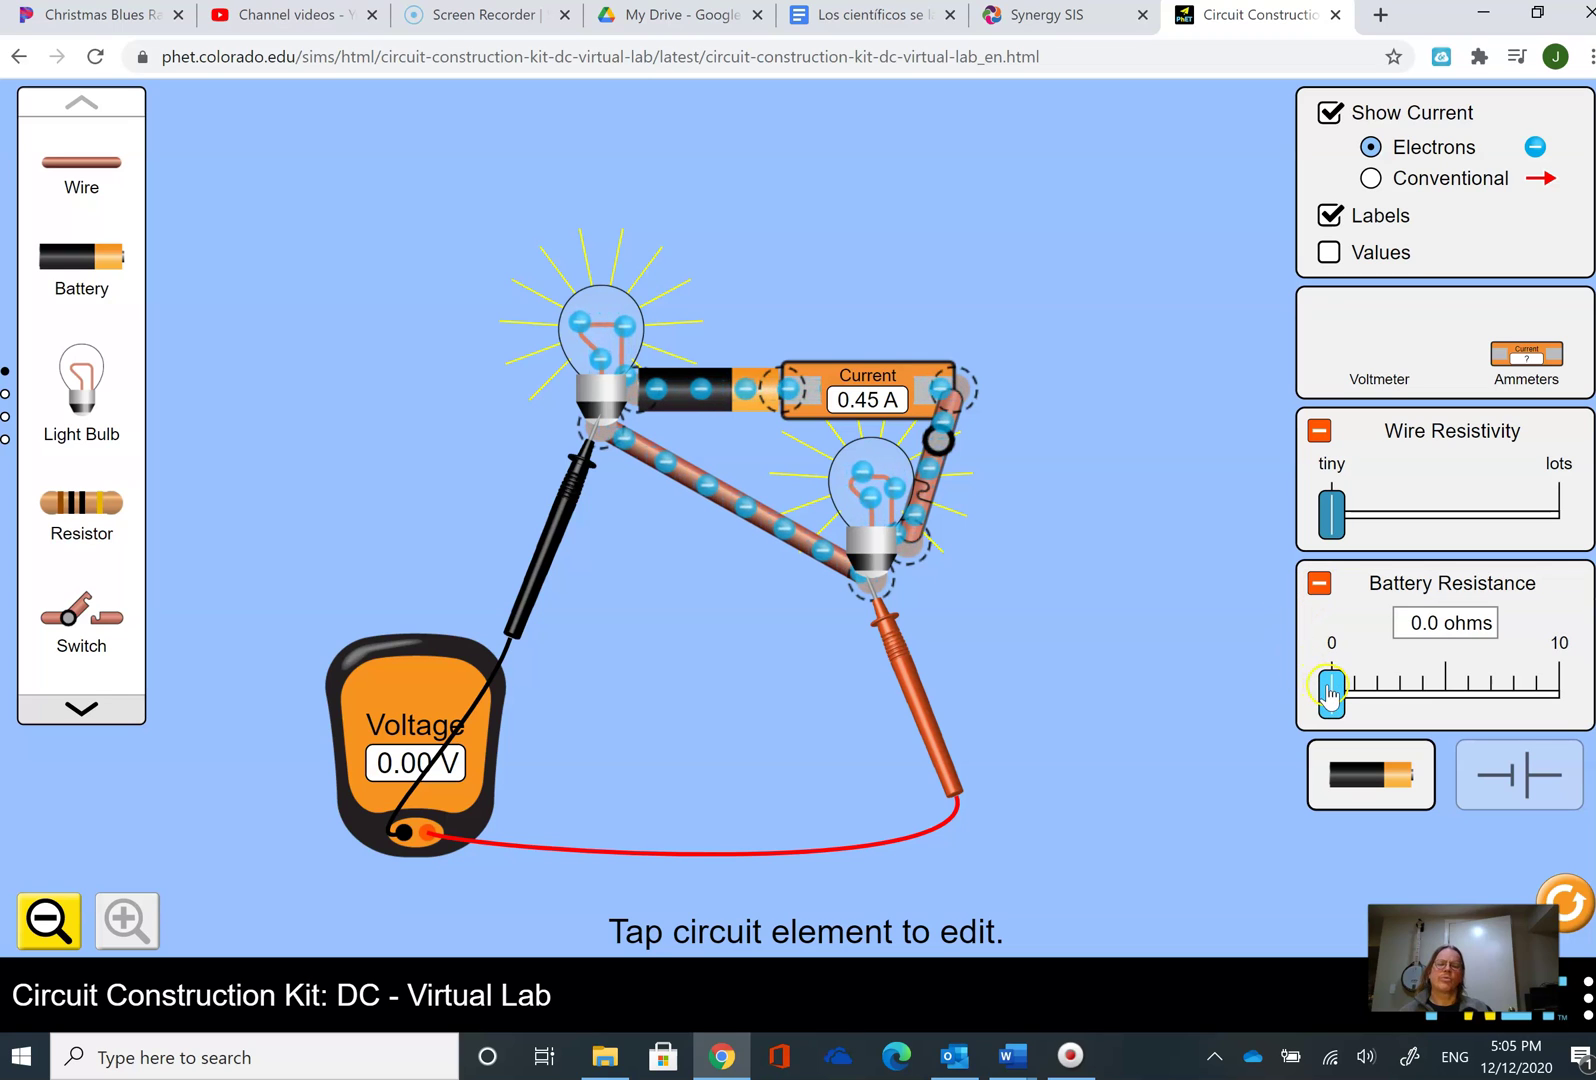
{"action": "mouse_move", "coordinate": [1338, 692]}
{"action": "left_mouse_down"}
{"action": "mouse_move", "coordinate": [1511, 717]}
{"action": "mouse_move", "coordinate": [1337, 688]}
{"action": "left_mouse_up"}
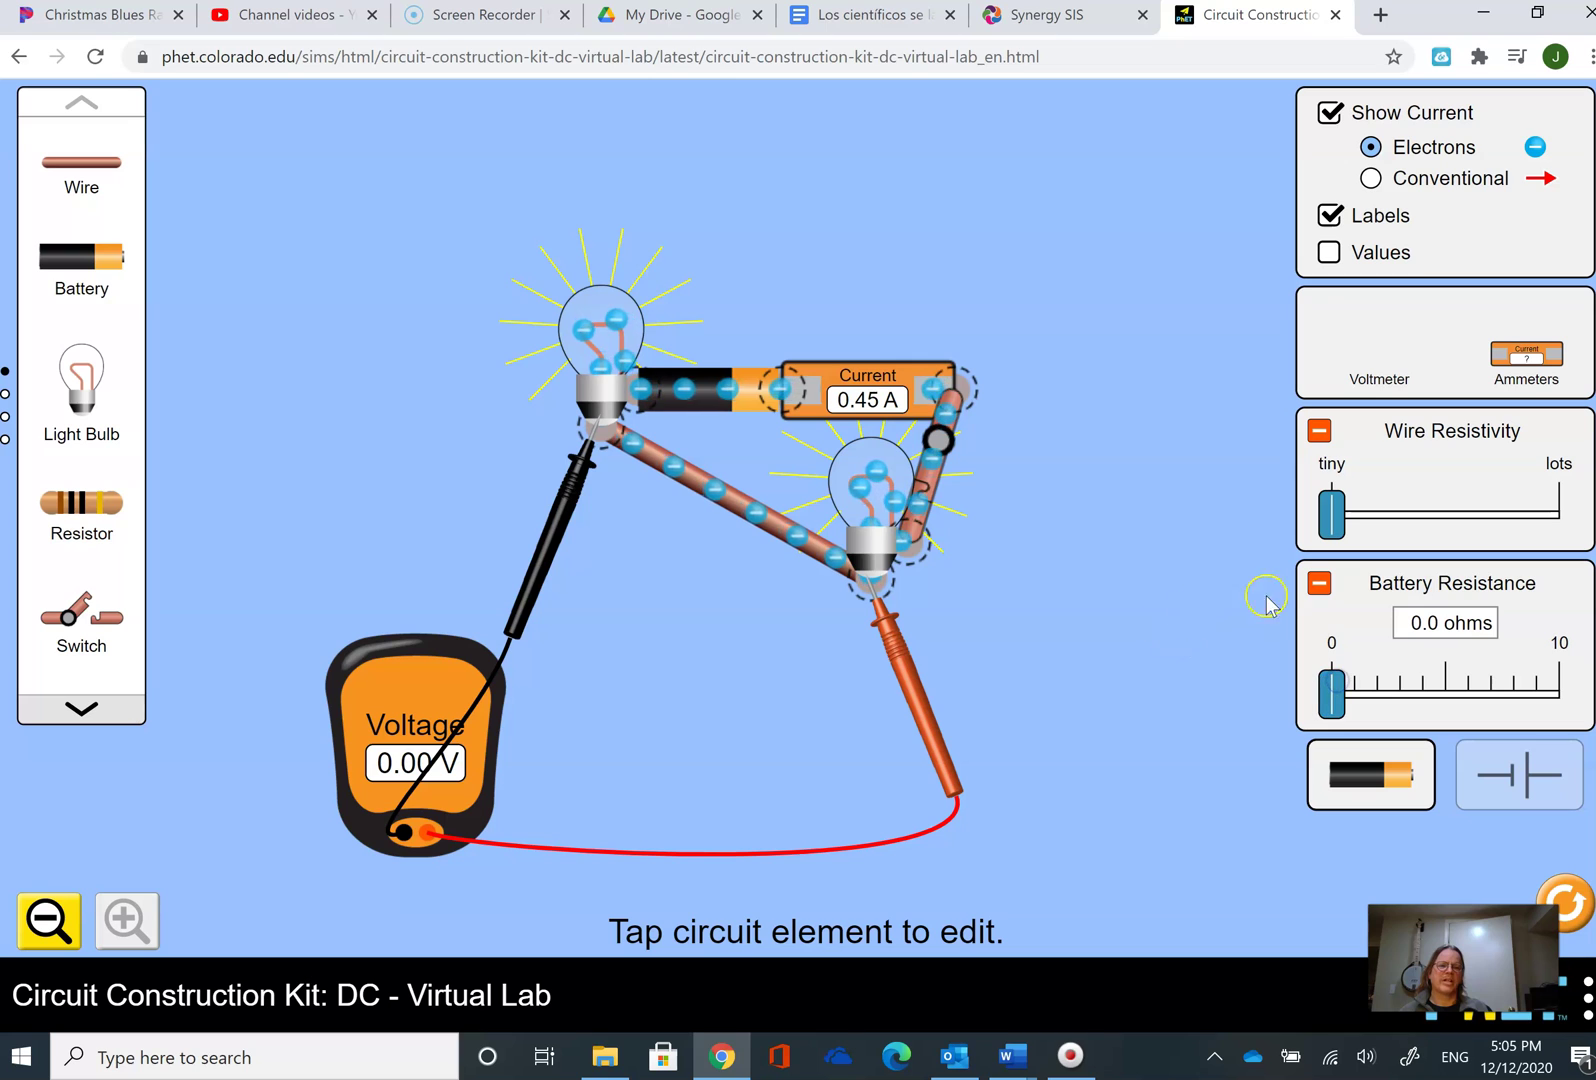
Collapse the Battery Resistance control and browse the component toolbox through to its last set, containing the hand, dog and pencil
{"action": "left_click", "coordinate": [1318, 585]}
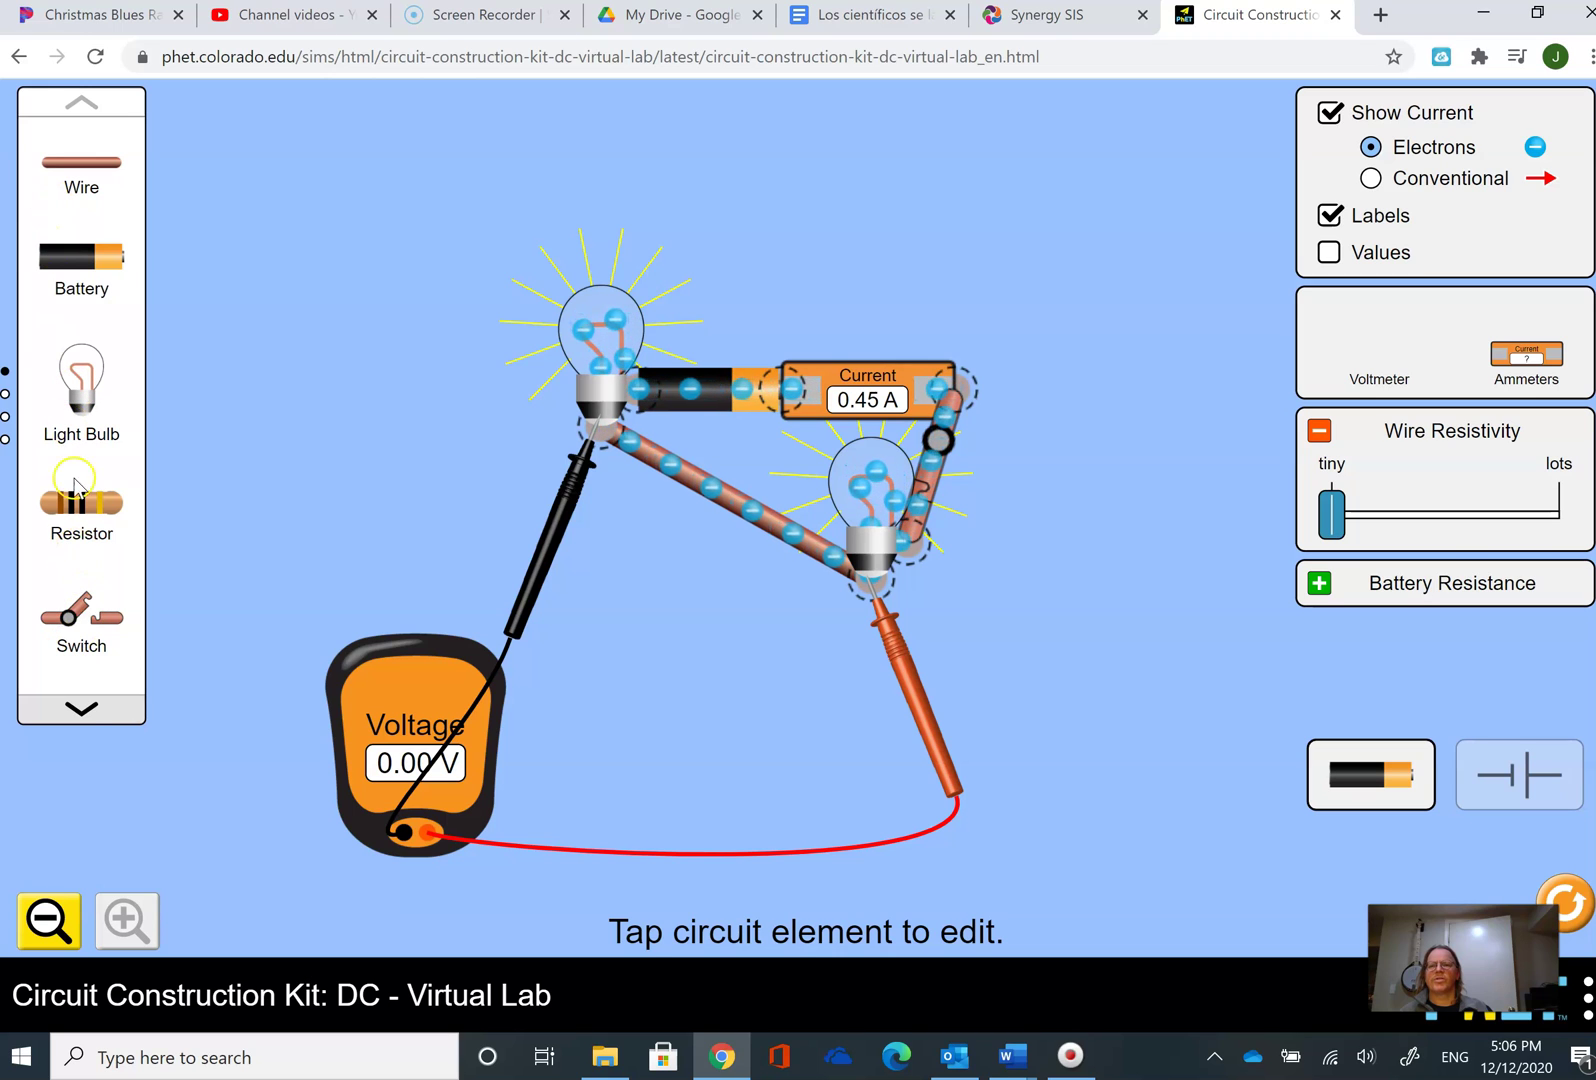
{"action": "left_click", "coordinate": [80, 702]}
{"action": "left_click", "coordinate": [80, 702]}
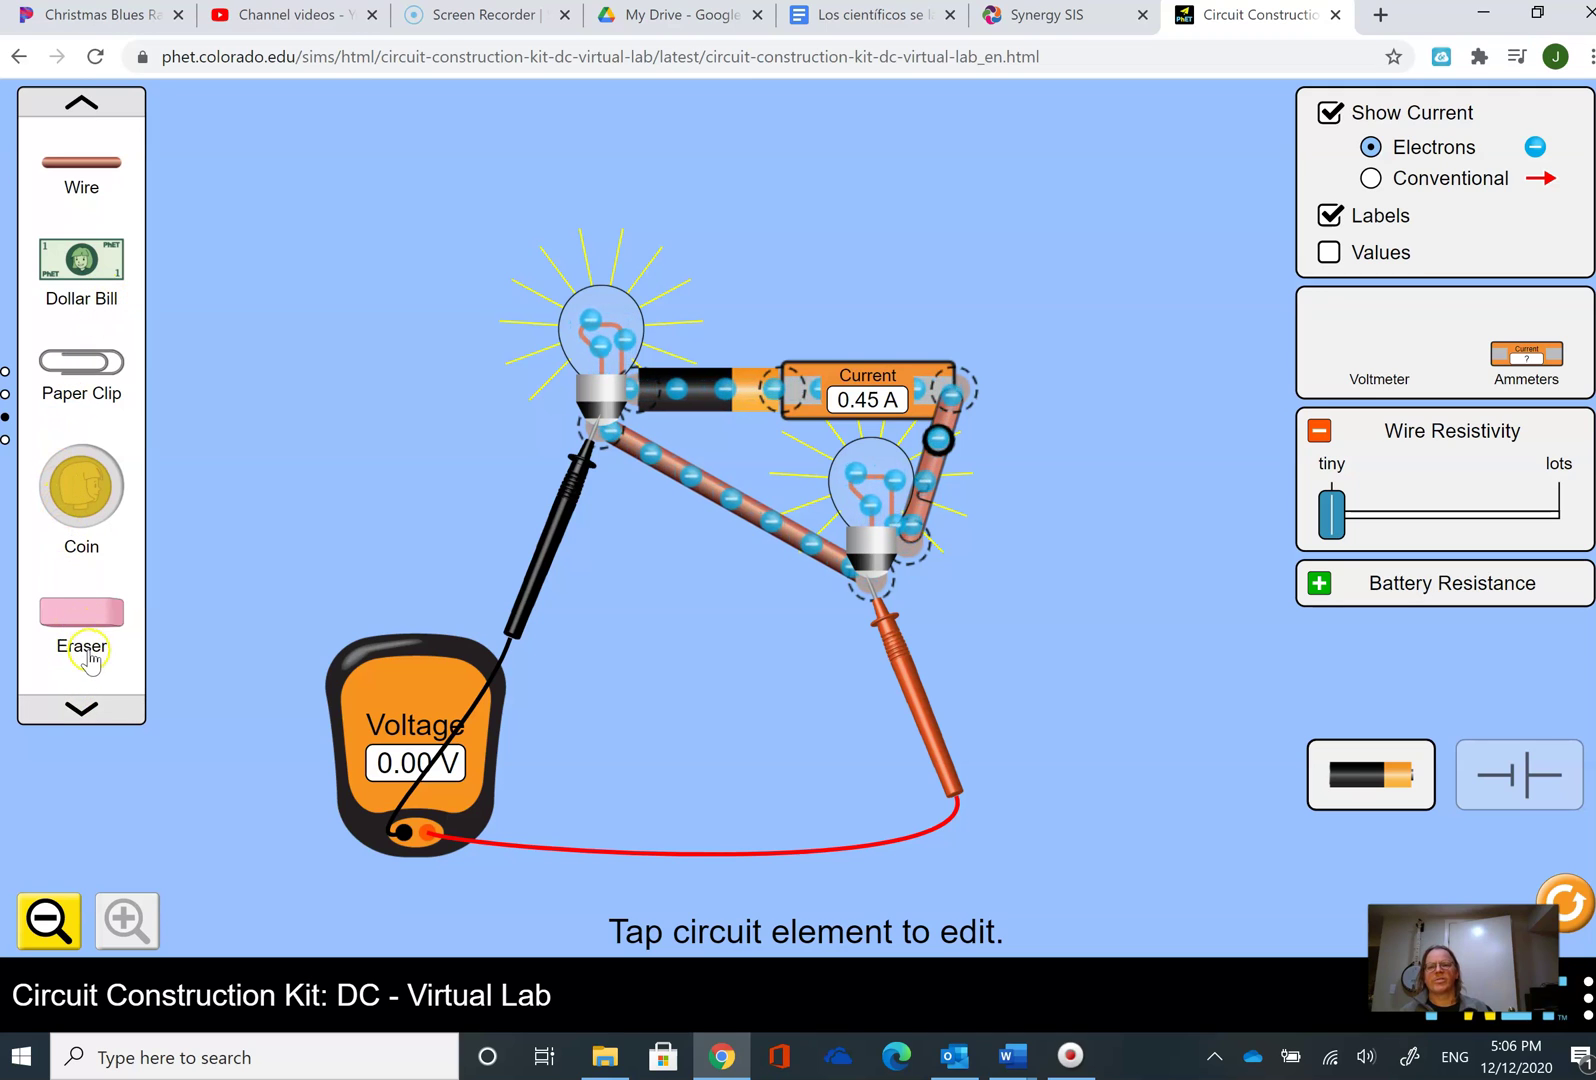
{"action": "left_click", "coordinate": [86, 712]}
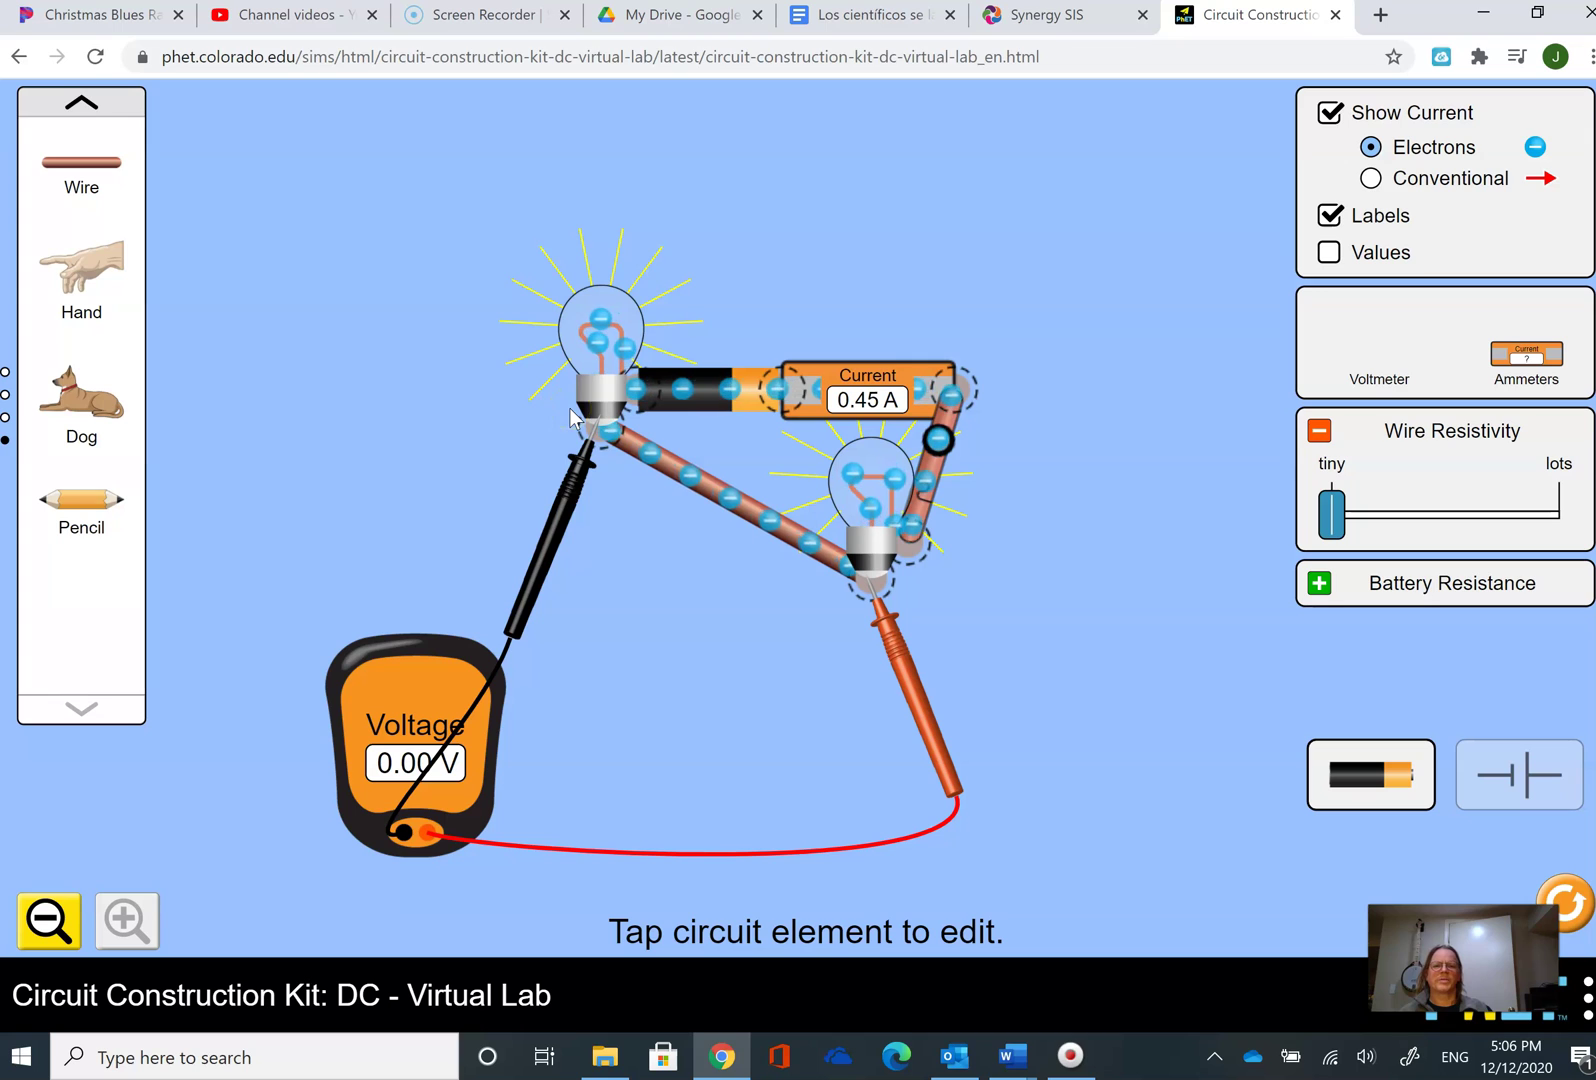
Vary the second light bulb's resistance to 97.0 ohms and down to 4.0 ohms, and delete that bulb from the circuit
{"action": "left_click", "coordinate": [884, 503]}
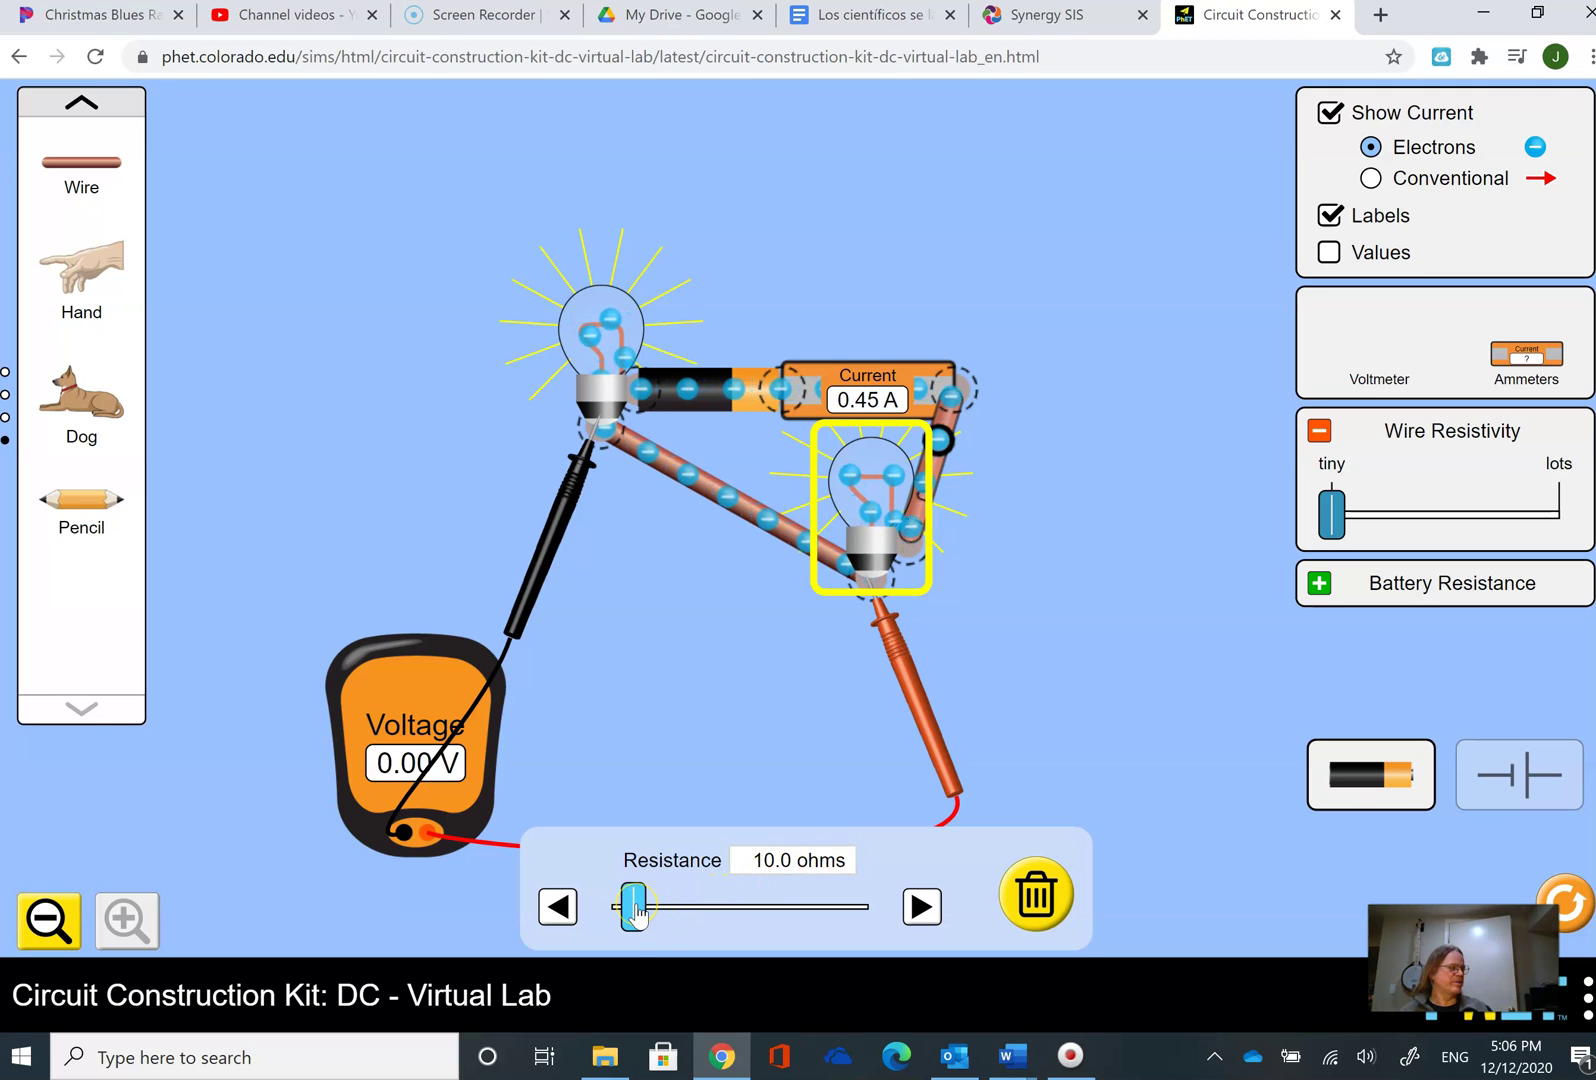
{"action": "left_click_drag", "start_coordinate": [637, 912], "coordinate": [821, 932]}
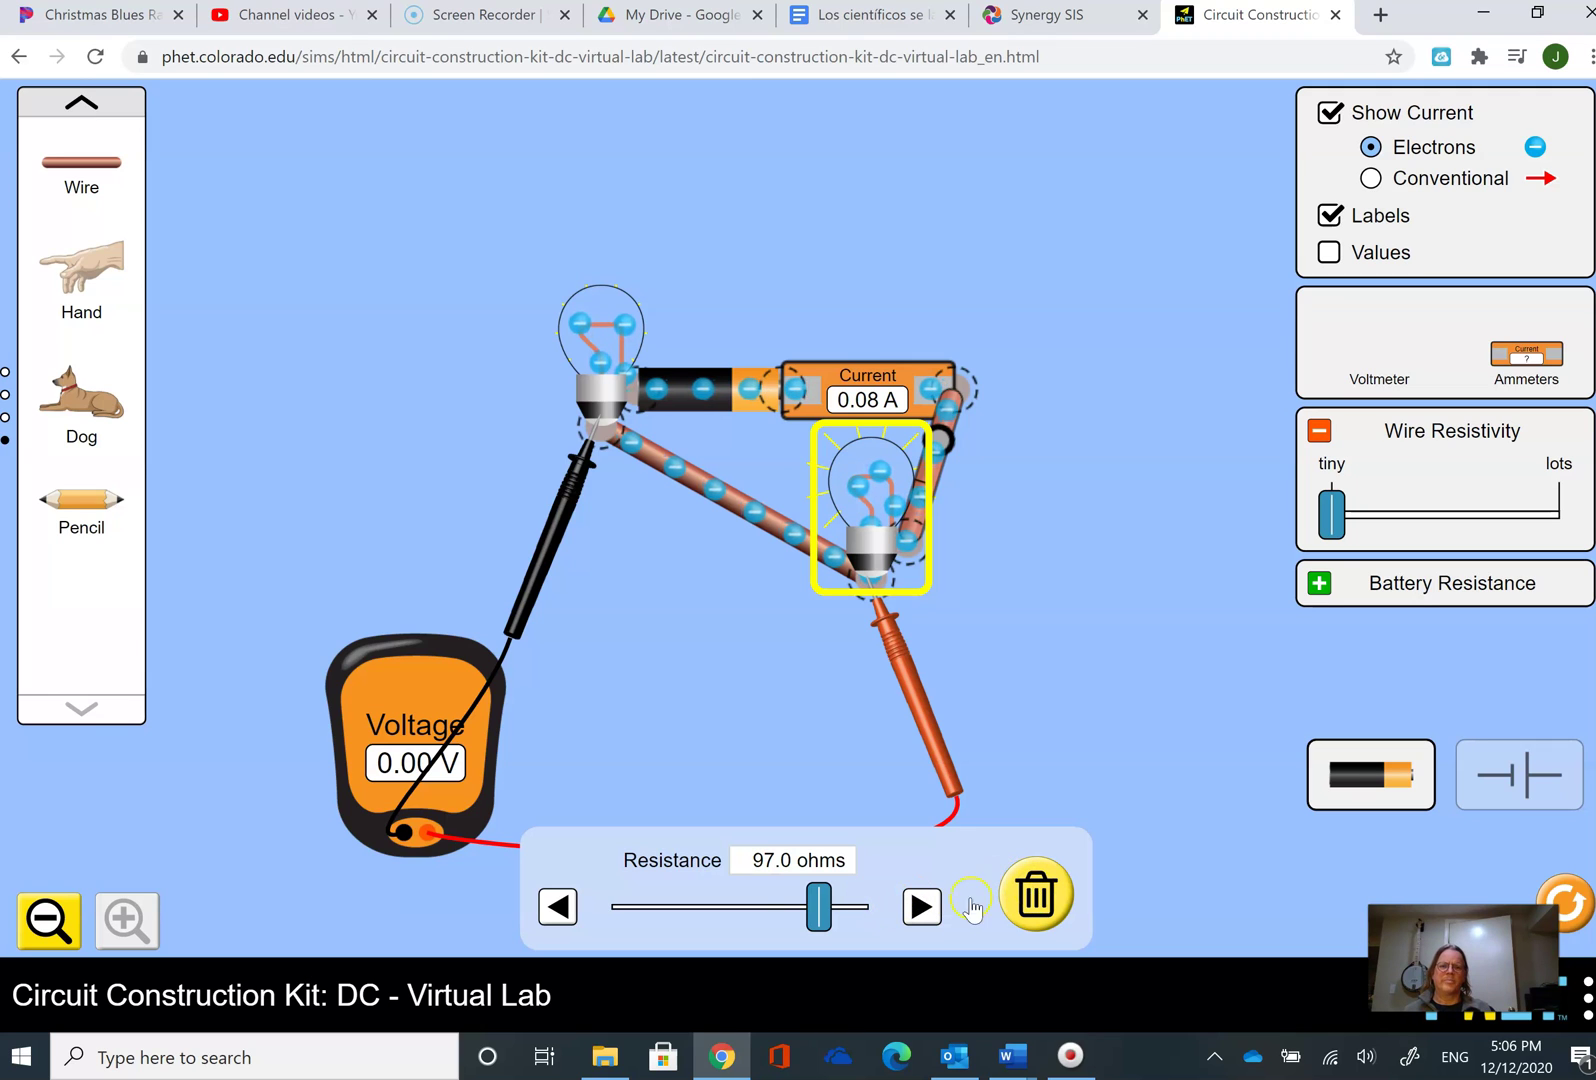
{"action": "left_click_drag", "start_coordinate": [819, 907], "coordinate": [614, 940]}
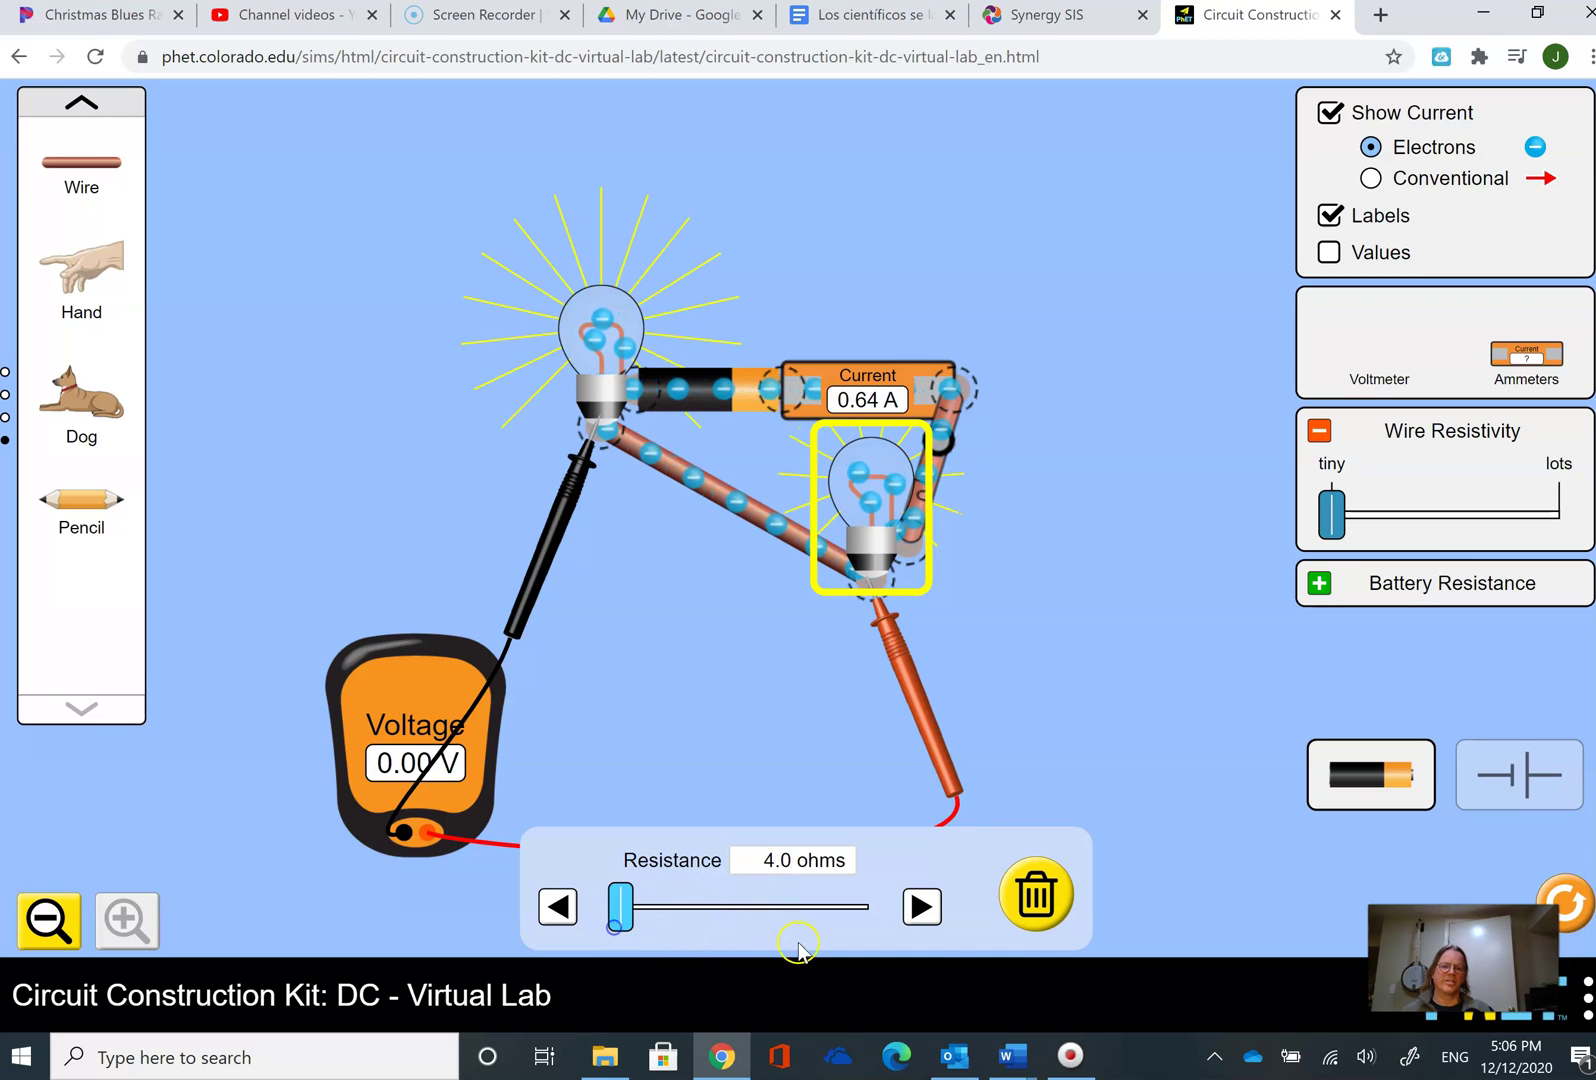
{"action": "left_click", "coordinate": [1036, 898]}
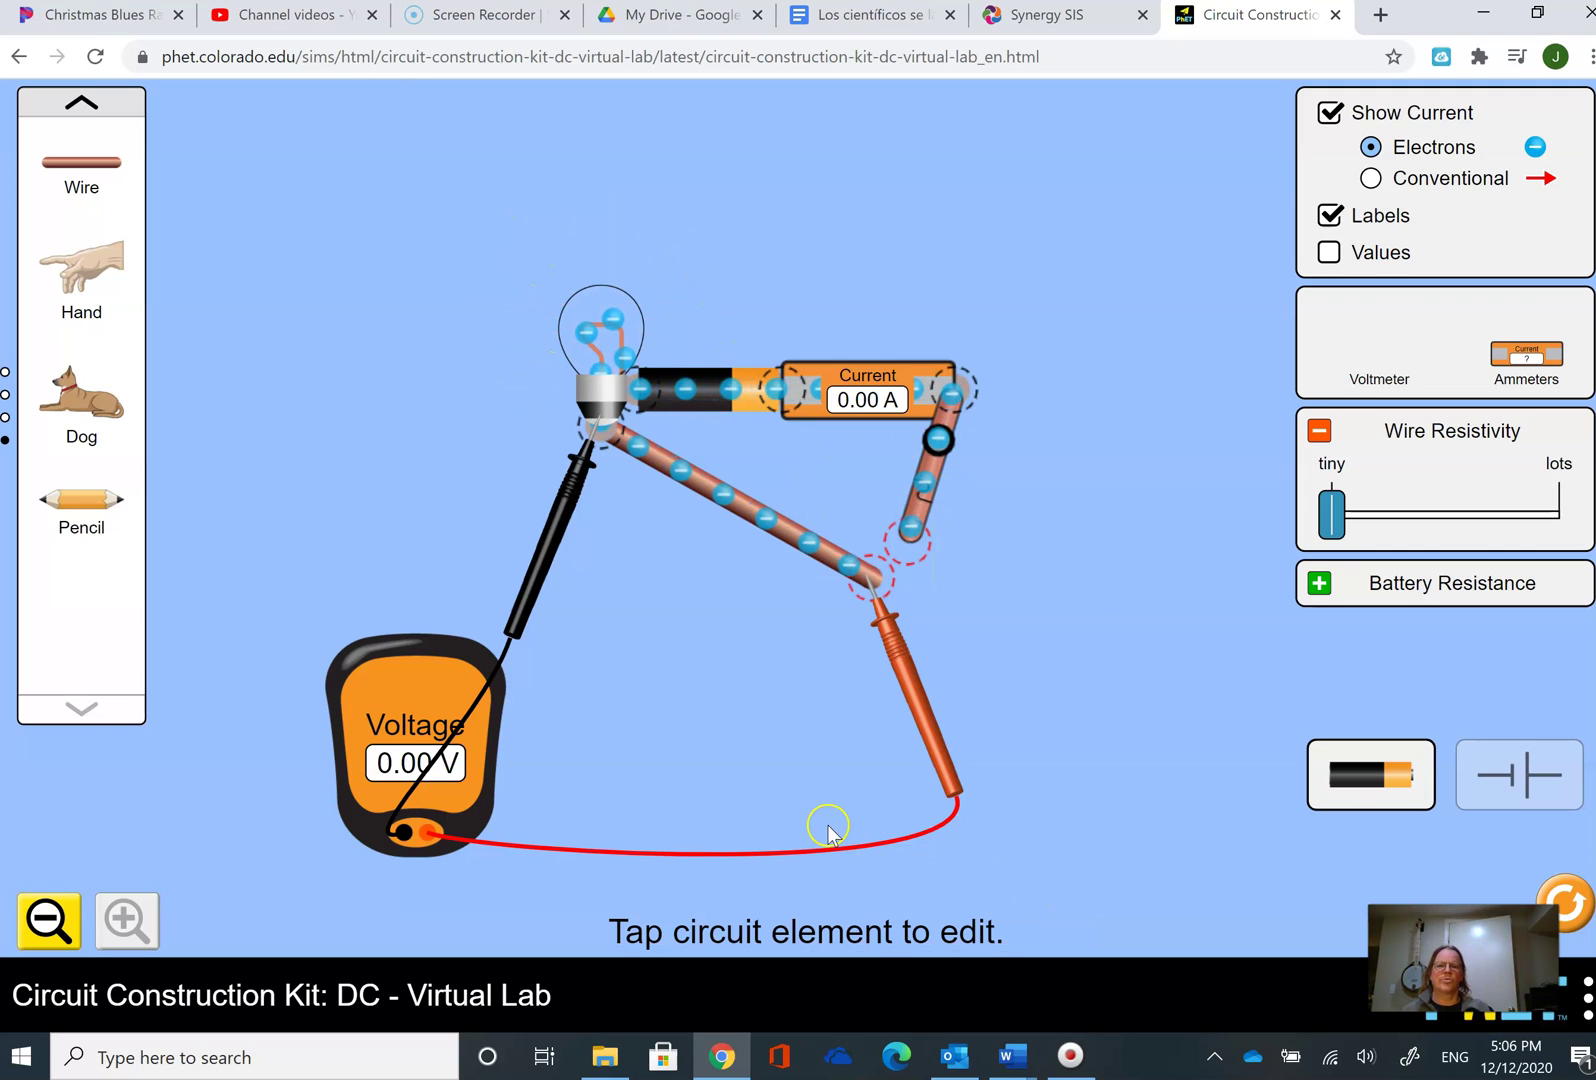